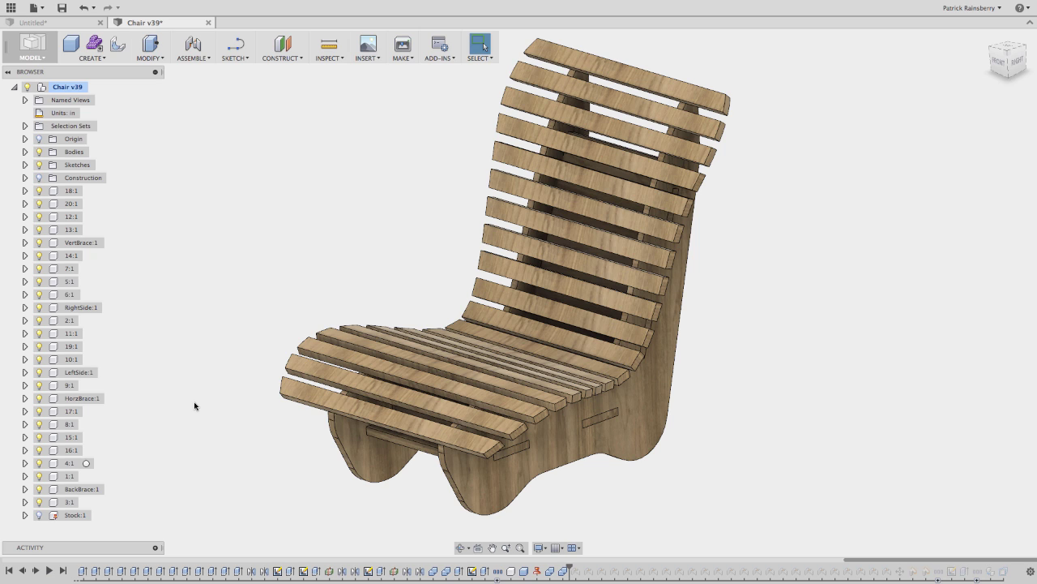
Step: Bring up the marking menu on the Chair v40 canvas and dismiss it
{"action": "right_click", "coordinate": [193, 426]}
{"action": "left_click", "coordinate": [193, 426]}
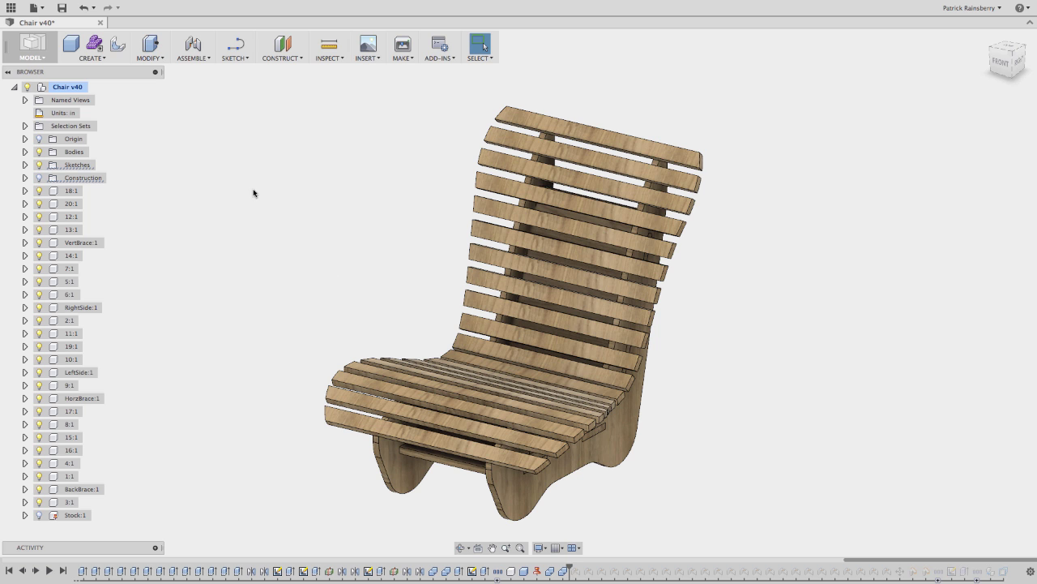
{"action": "left_click", "coordinate": [150, 58]}
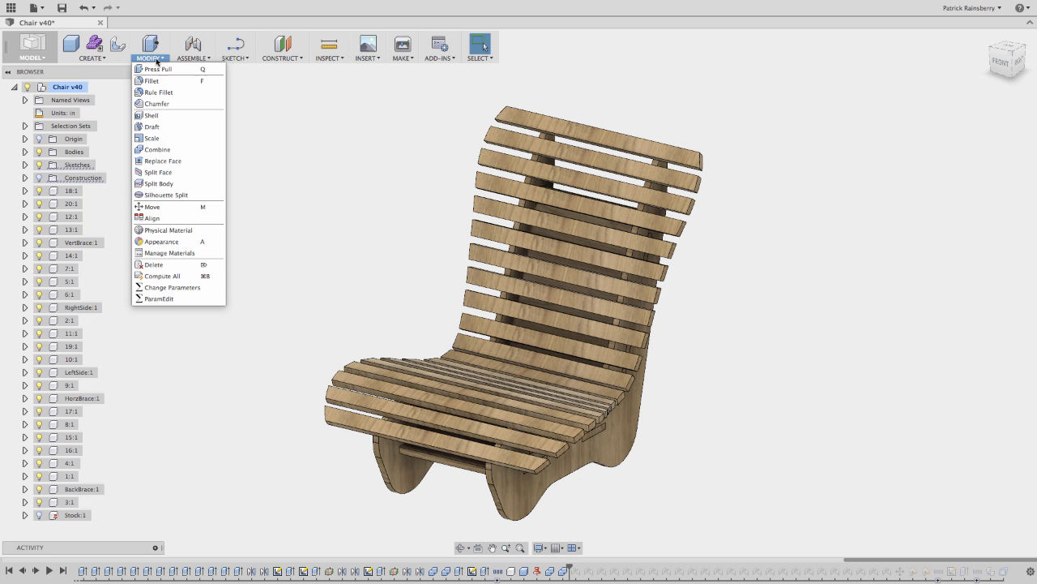
{"action": "left_click", "coordinate": [171, 287]}
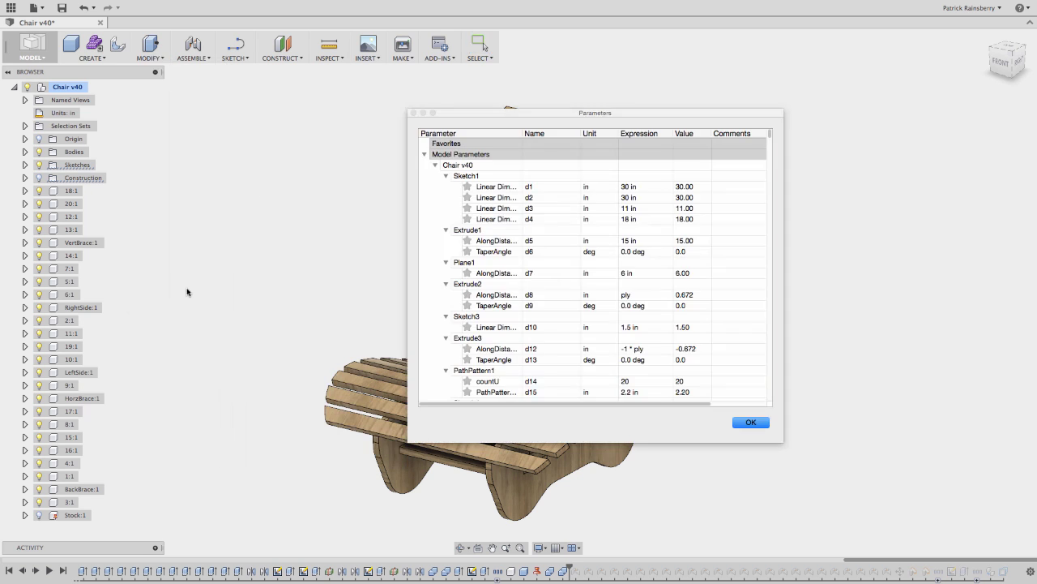
{"action": "left_click", "coordinate": [423, 155]}
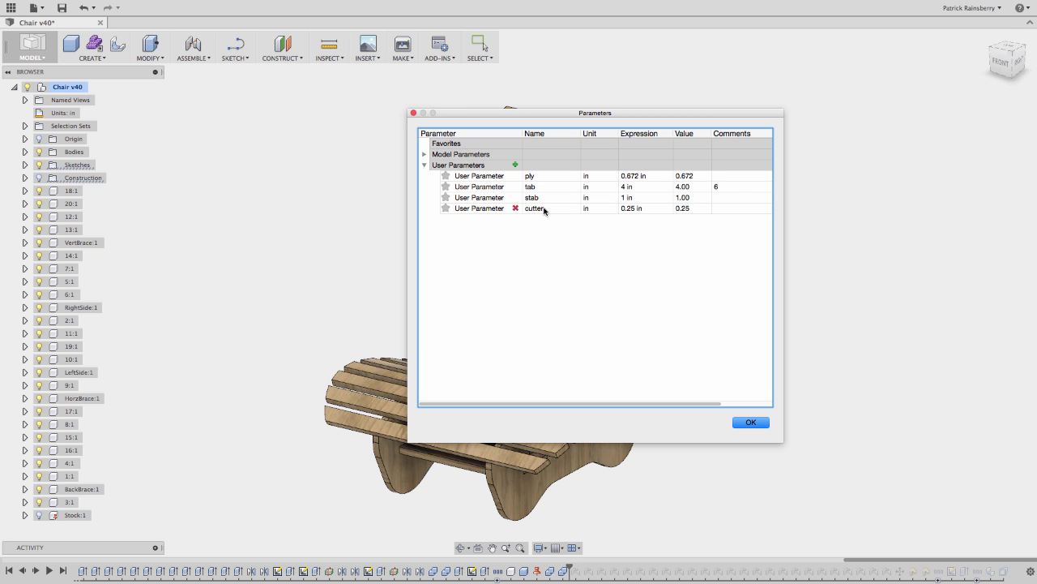
{"action": "left_click", "coordinate": [515, 165]}
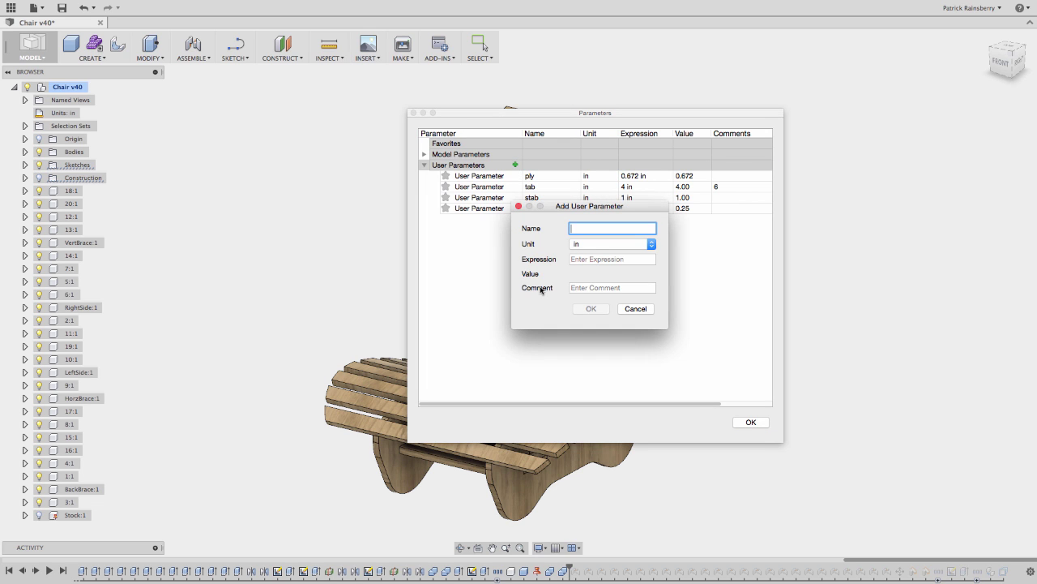
{"action": "type", "text": "newParam"}
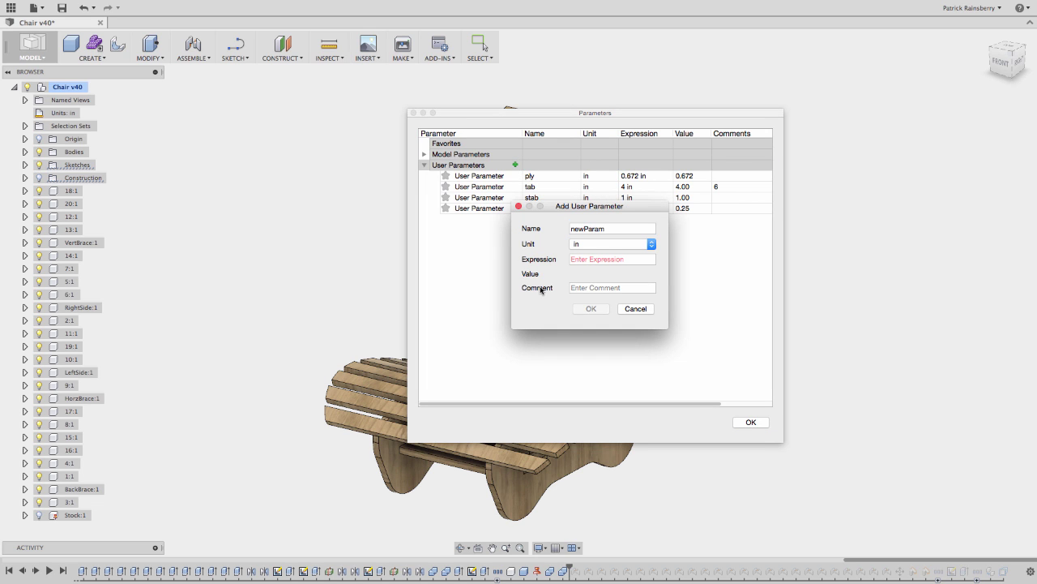
{"action": "left_click", "coordinate": [597, 261]}
{"action": "type", "text": "0.5"}
{"action": "key", "text": "Return"}
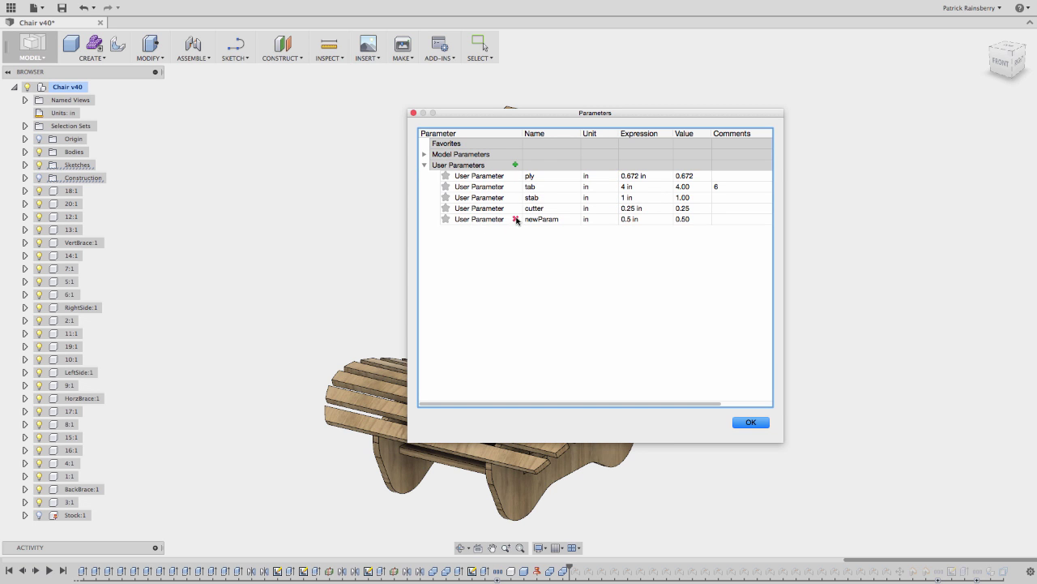
{"action": "left_click", "coordinate": [515, 219]}
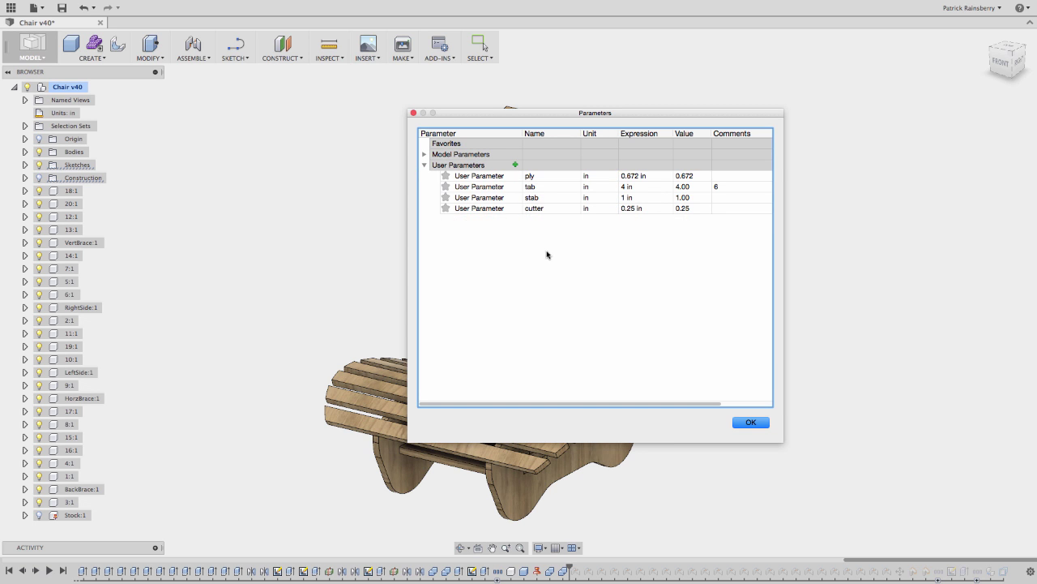
Step: Close the parameters table and pan and orbit to a side-on view of the chair panel
{"action": "left_click", "coordinate": [752, 422]}
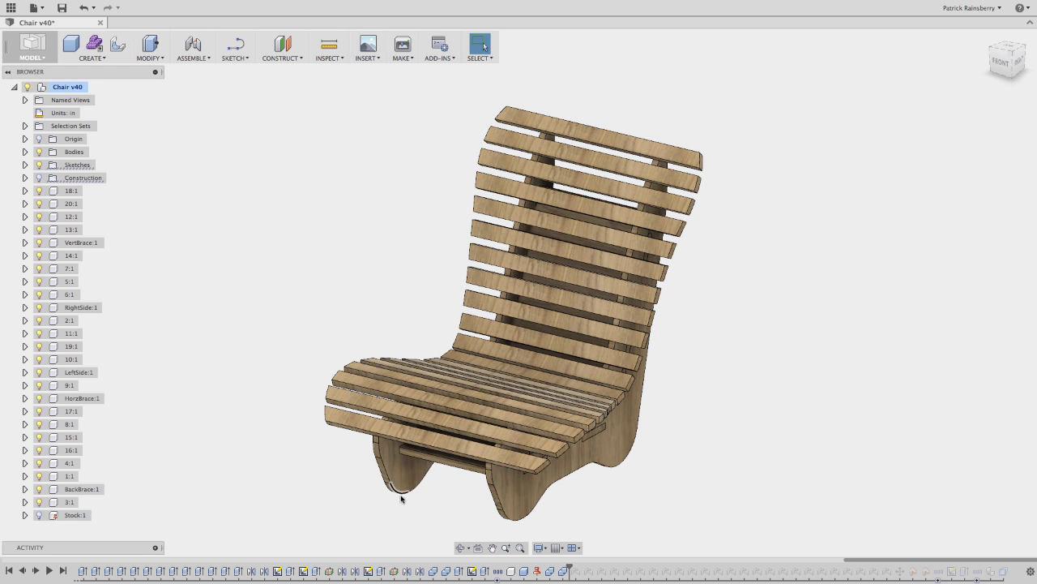
{"action": "scroll", "coordinate": [554, 523], "scroll_direction": "up", "scroll_amount": 10}
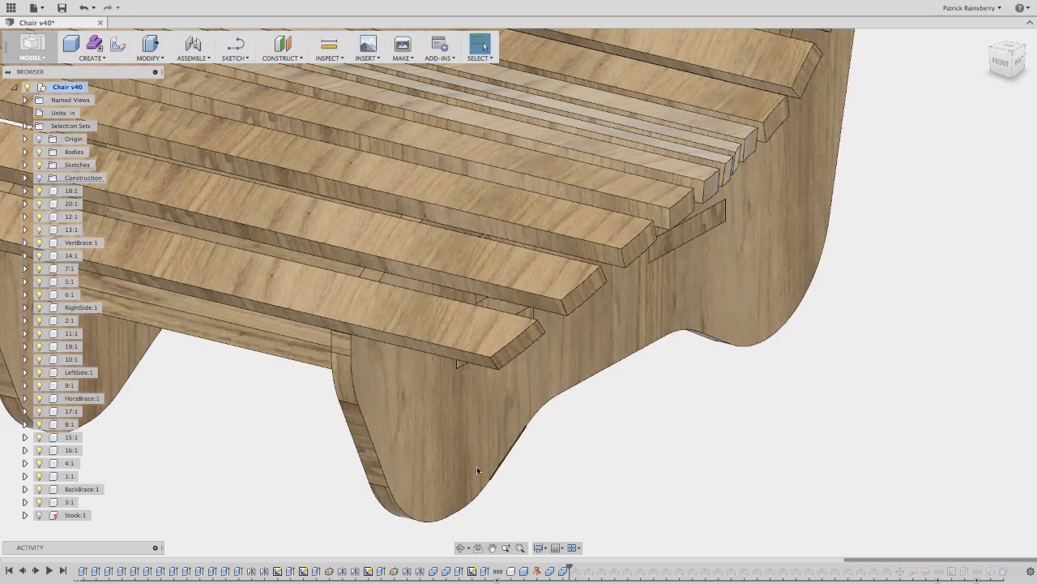
{"action": "scroll", "coordinate": [432, 451], "scroll_direction": "down", "scroll_amount": 10}
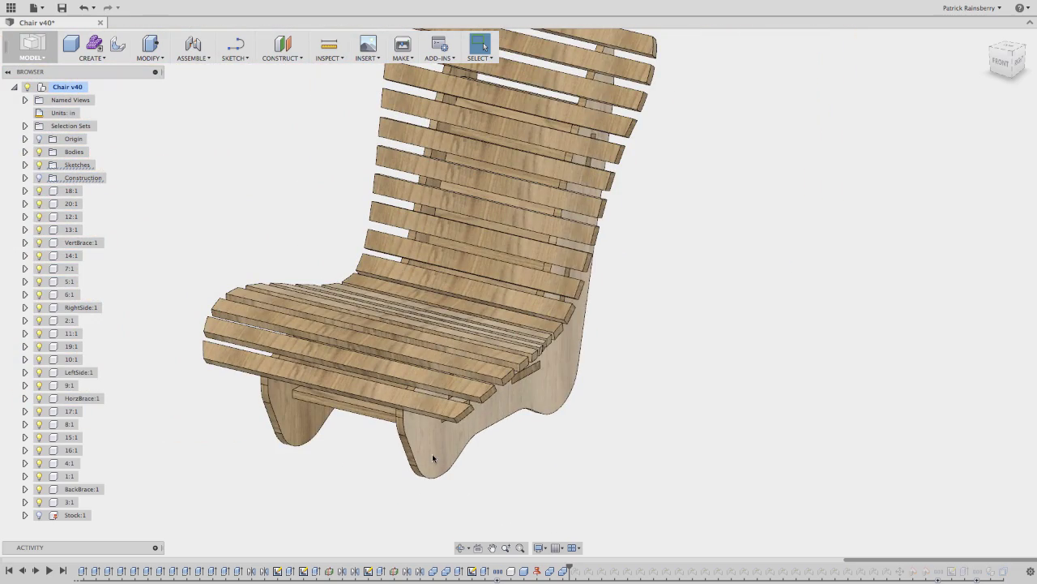
{"action": "middle_click_drag", "start_coordinate": [345, 438], "coordinate": [405, 489]}
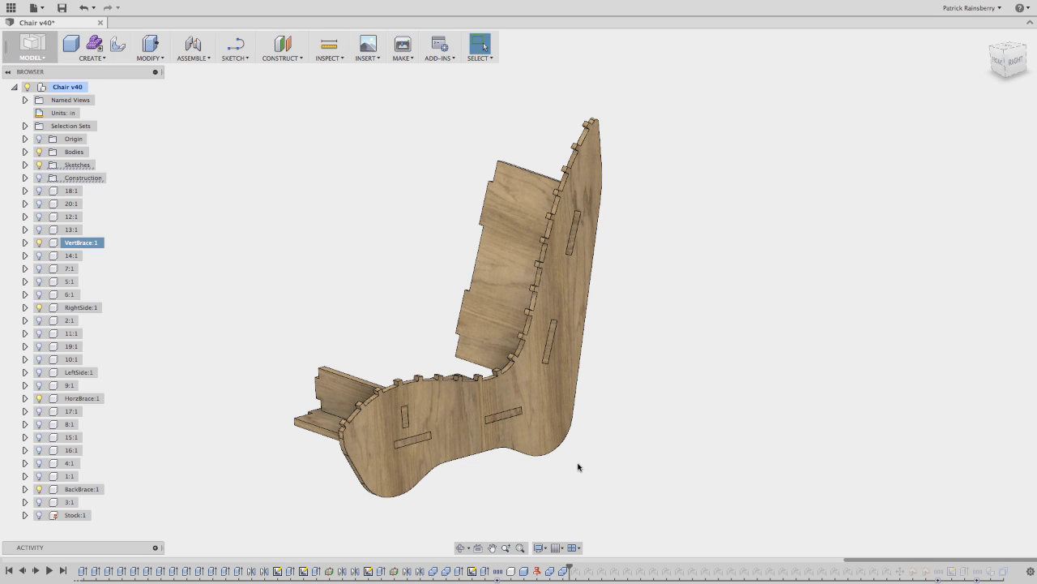
{"action": "middle_click_drag", "start_coordinate": [579, 456], "coordinate": [632, 458], "text": "shift"}
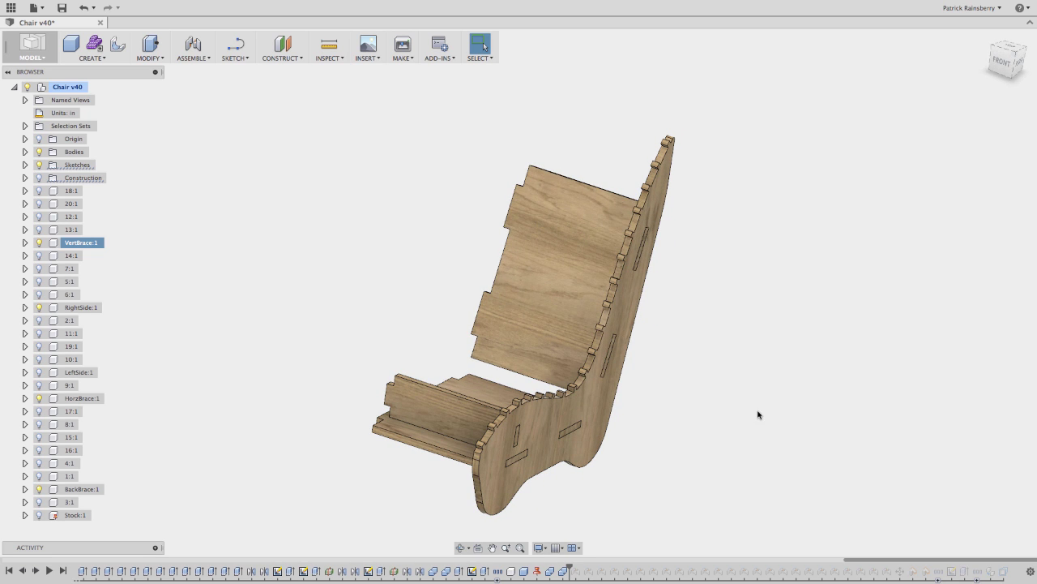
{"action": "middle_click_drag", "start_coordinate": [757, 417], "coordinate": [714, 393], "text": "shift"}
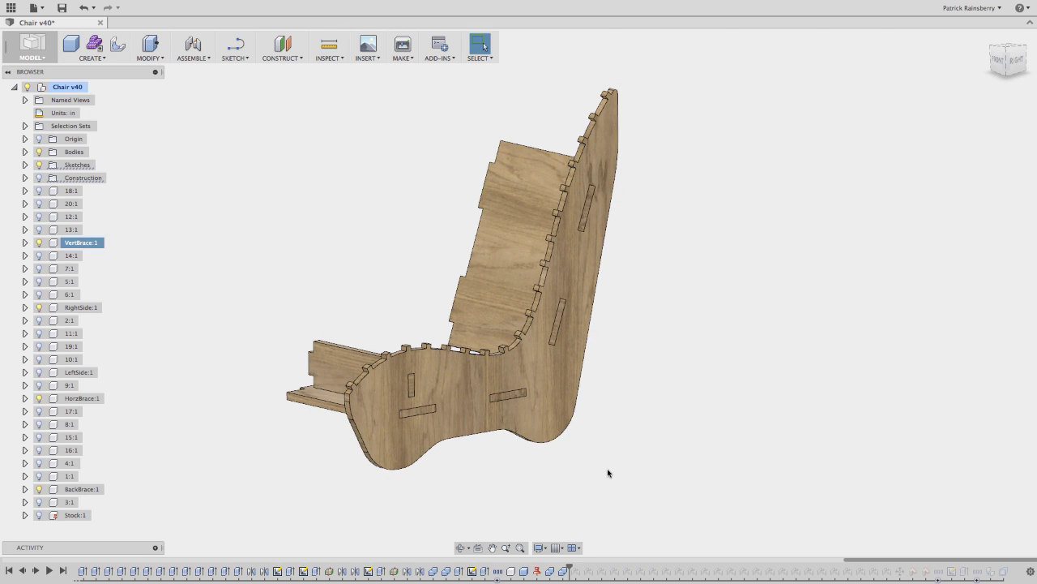
Step: Edit the side panel's Combine1 cut feature and confirm it unchanged
{"action": "right_click", "coordinate": [550, 572]}
{"action": "left_click", "coordinate": [558, 467]}
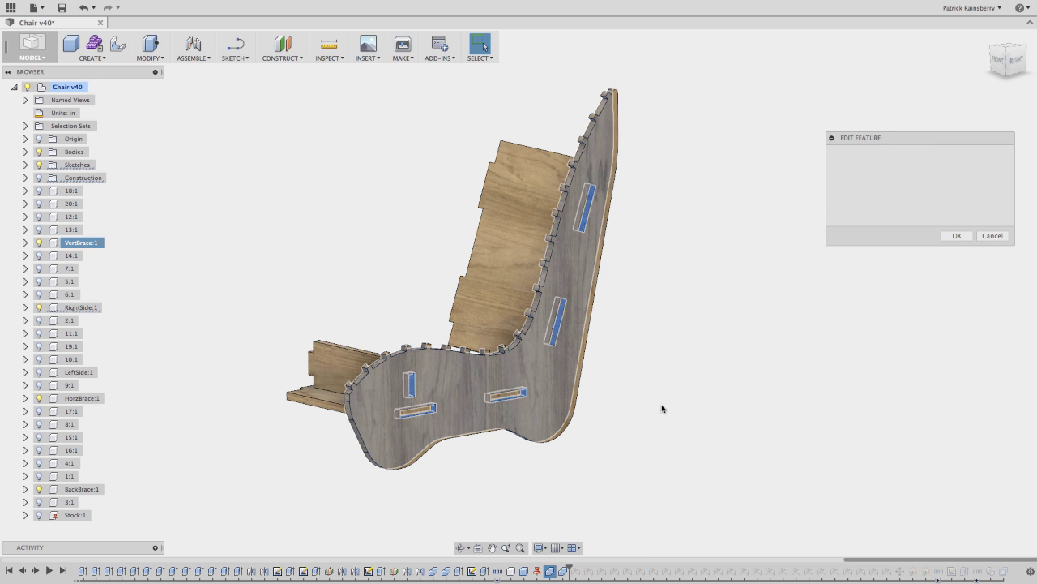
{"action": "scroll", "coordinate": [630, 424], "scroll_direction": "up", "scroll_amount": 3}
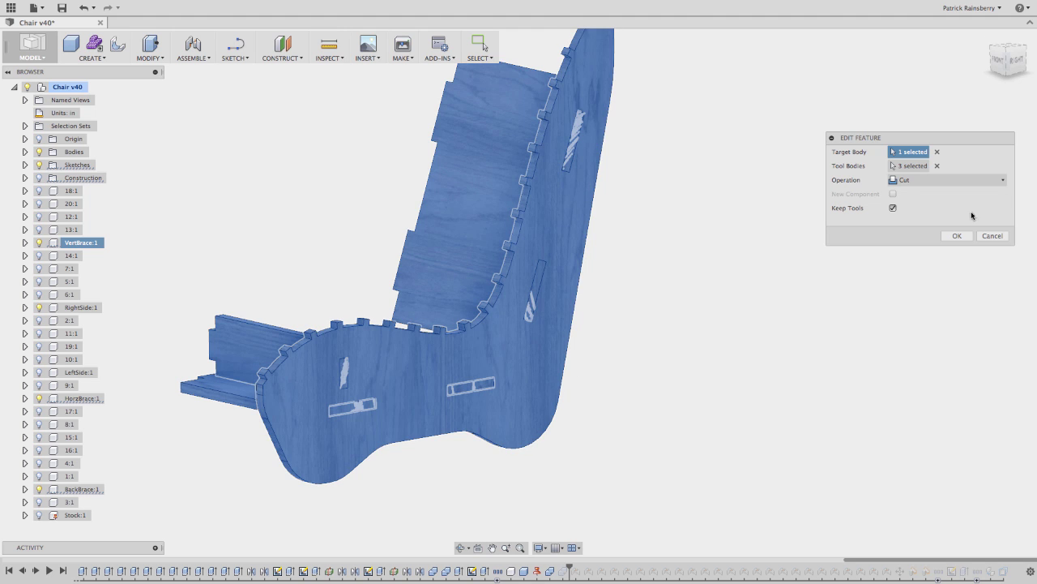
{"action": "left_click", "coordinate": [954, 236]}
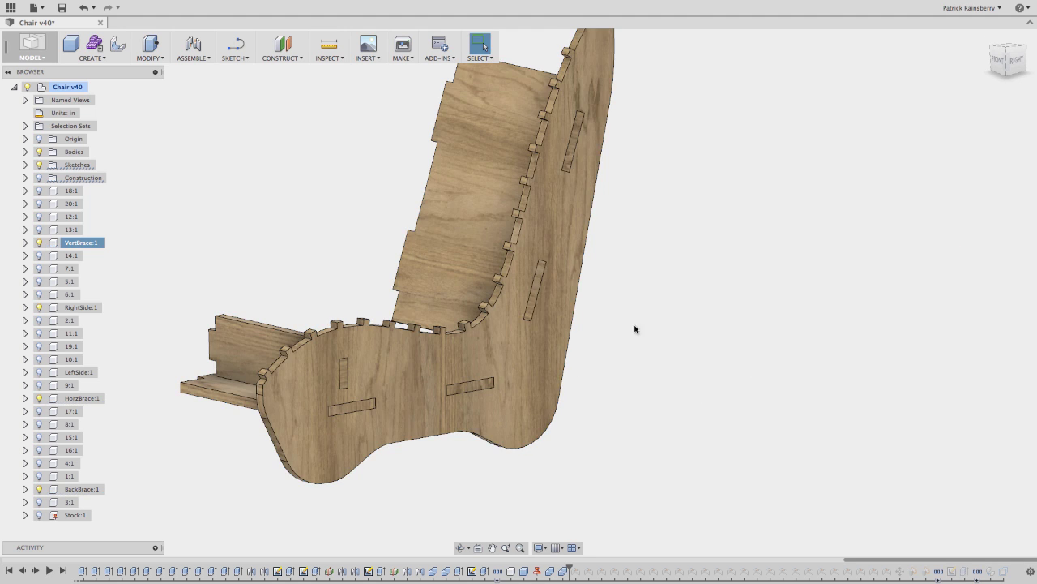
Step: Hide the back slat panel, leaving the notched side panel in view
{"action": "left_click", "coordinate": [469, 244]}
{"action": "right_click", "coordinate": [469, 244]}
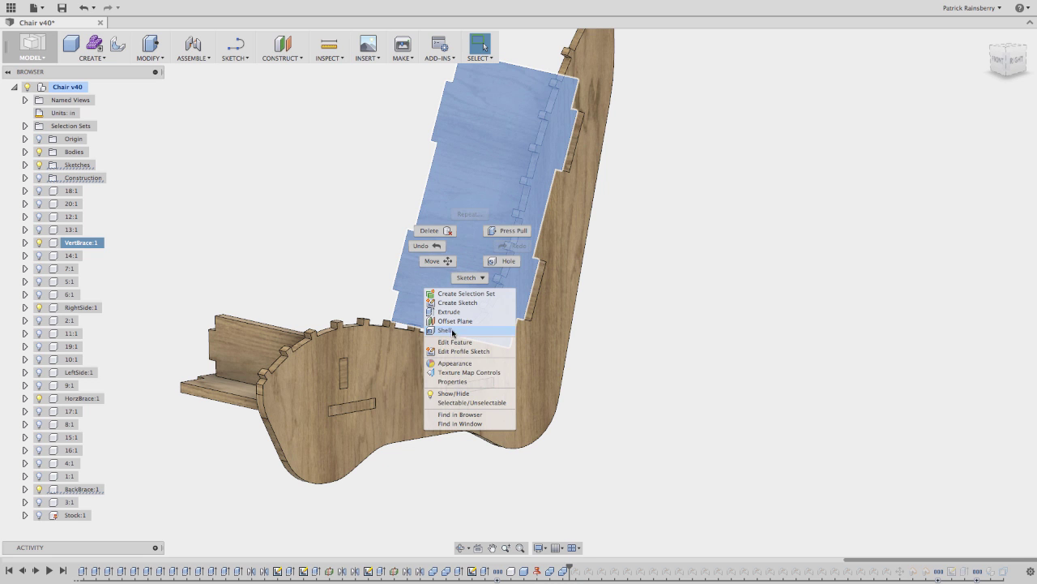
{"action": "left_click", "coordinate": [470, 402]}
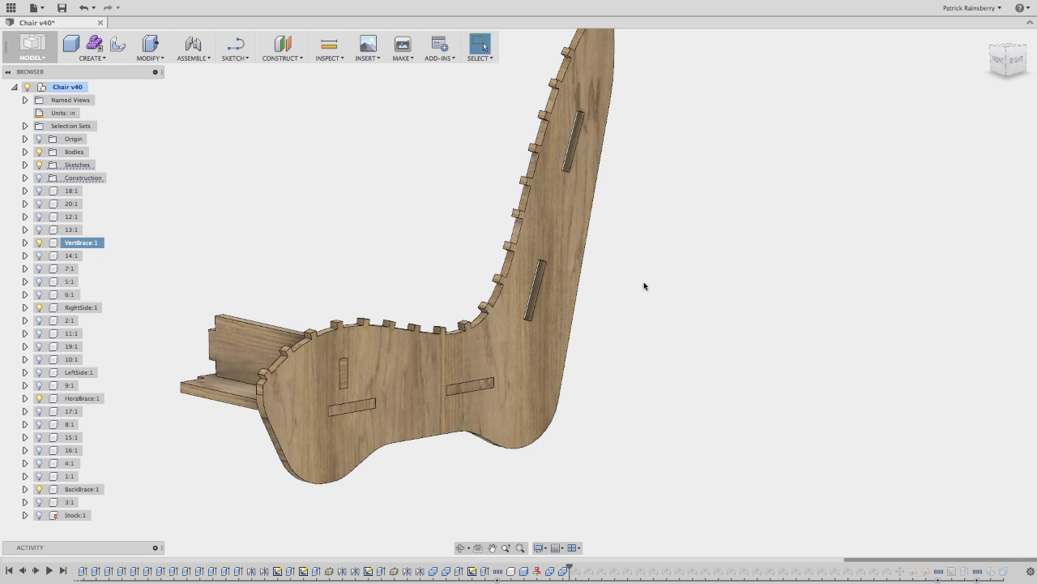
{"action": "mouse_move", "coordinate": [643, 284]}
{"action": "middle_mouse_down", "text": "shift"}
{"action": "mouse_move", "coordinate": [559, 257]}
{"action": "mouse_move", "coordinate": [640, 301]}
{"action": "middle_mouse_up", "text": "shift"}
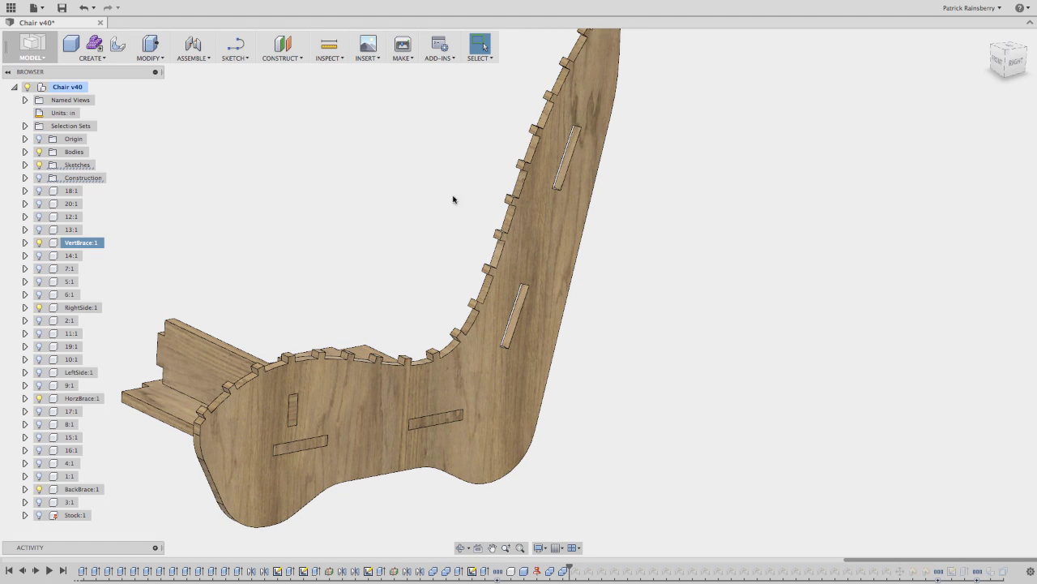
Step: Change the ply expression in Change Parameters from 0.672 in to .725 and apply it
{"action": "left_click", "coordinate": [160, 59]}
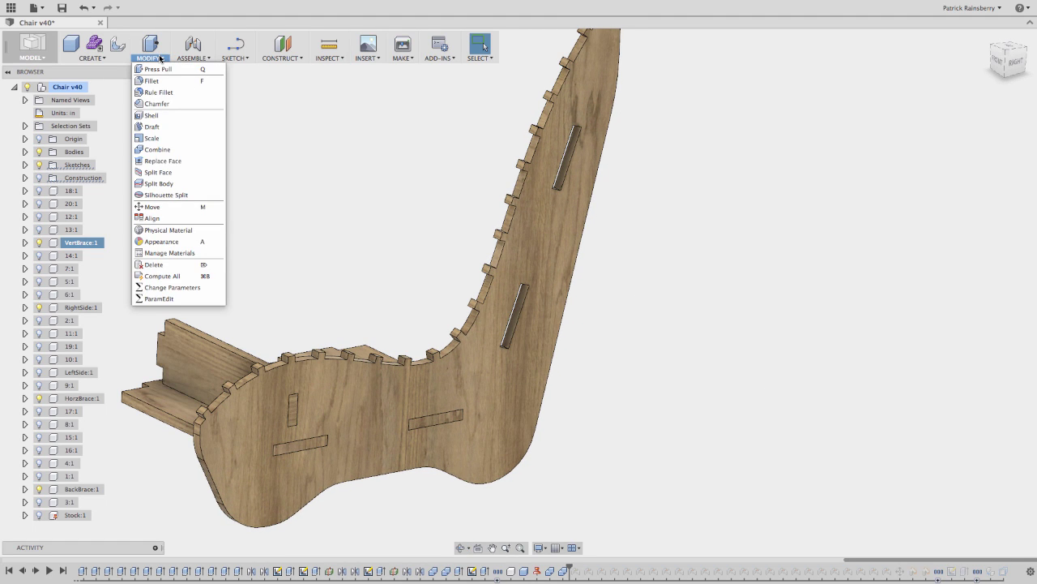
{"action": "left_click", "coordinate": [209, 288]}
{"action": "left_click", "coordinate": [425, 155]}
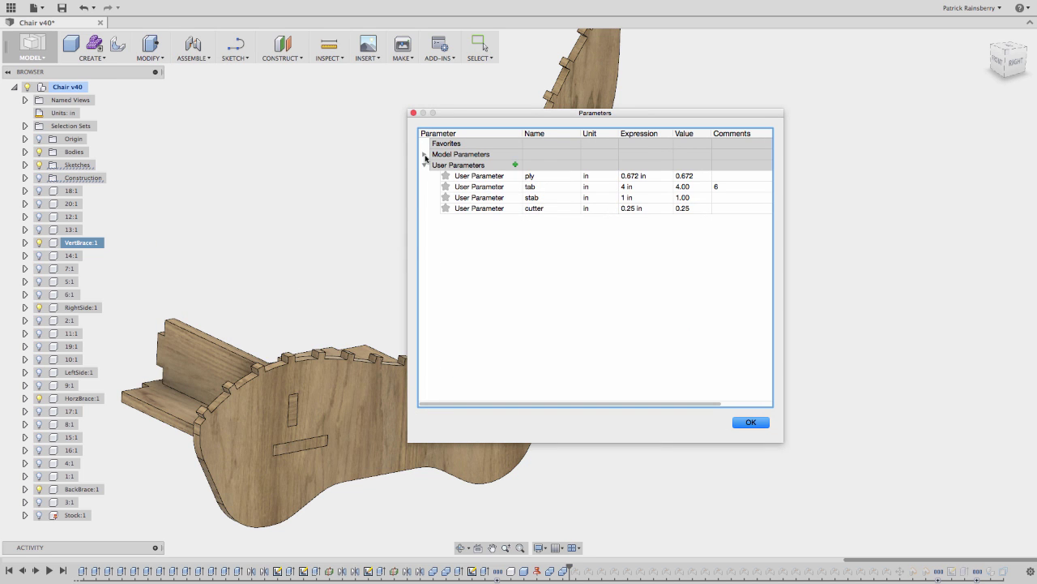
{"action": "left_click", "coordinate": [637, 175]}
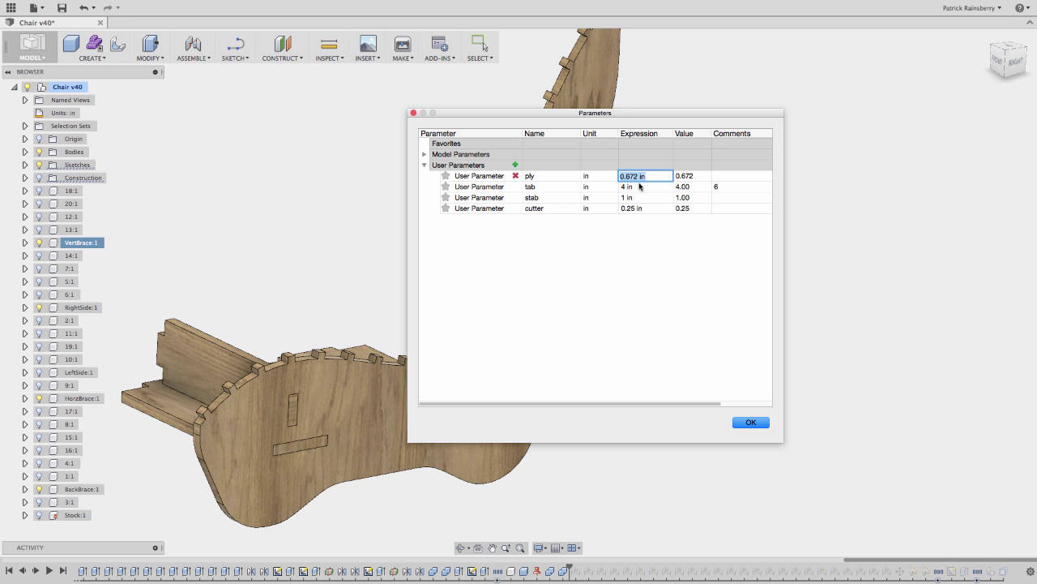
{"action": "type", "text": ".7235"}
{"action": "key", "text": "BackSpace"}
{"action": "key", "text": "BackSpace"}
{"action": "type", "text": "5"}
{"action": "key", "text": "Return"}
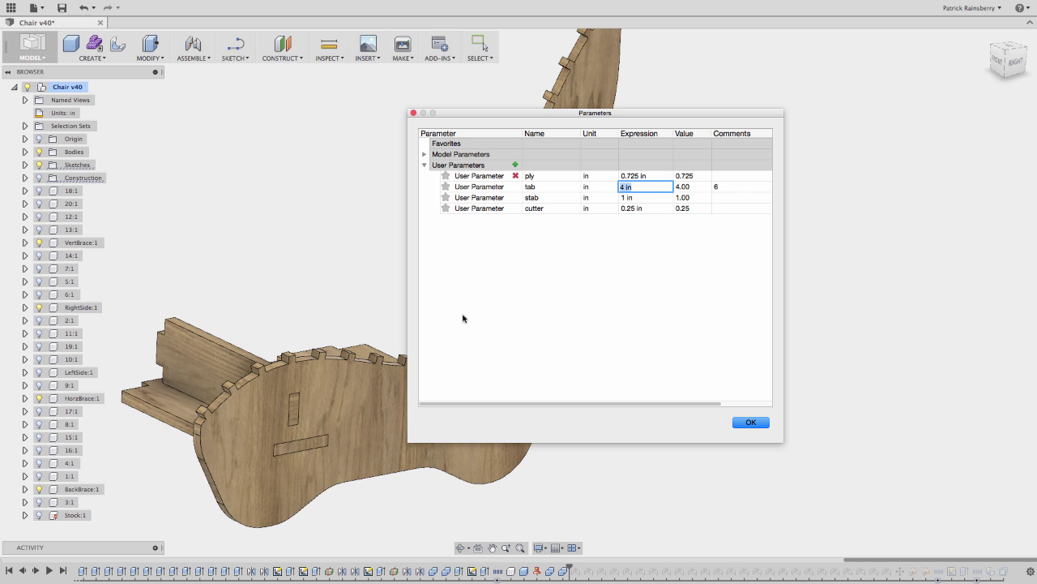
{"action": "left_click", "coordinate": [750, 422]}
{"action": "scroll", "coordinate": [587, 251], "scroll_direction": "up", "scroll_amount": 6}
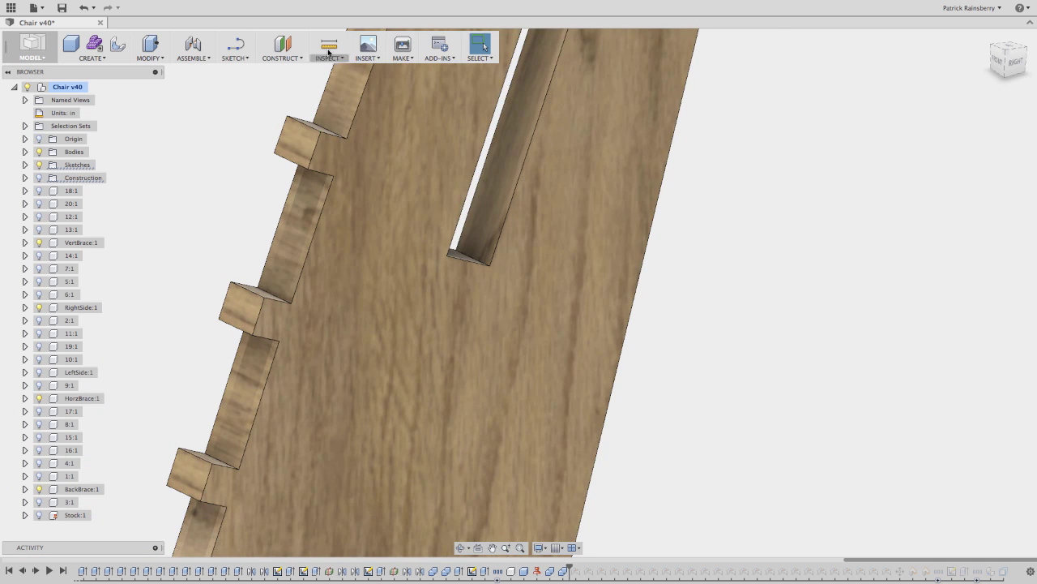
Step: Measure the slot's bottom edge to confirm 0.725 in, then zoom out to the whole panel
{"action": "left_click", "coordinate": [329, 45]}
{"action": "left_click", "coordinate": [466, 256]}
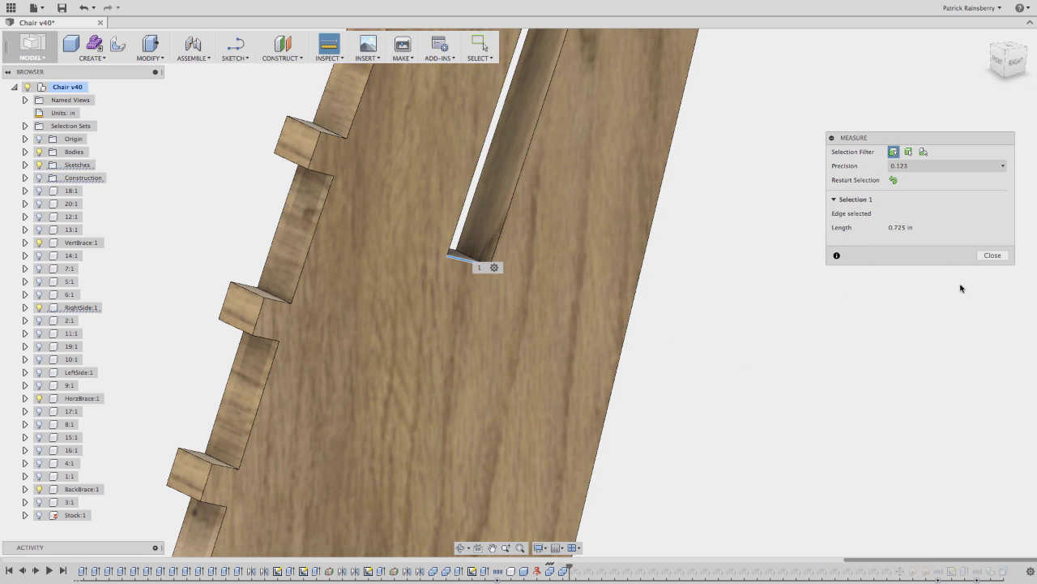
{"action": "left_click", "coordinate": [992, 255]}
{"action": "scroll", "coordinate": [815, 343], "scroll_direction": "down", "scroll_amount": 6}
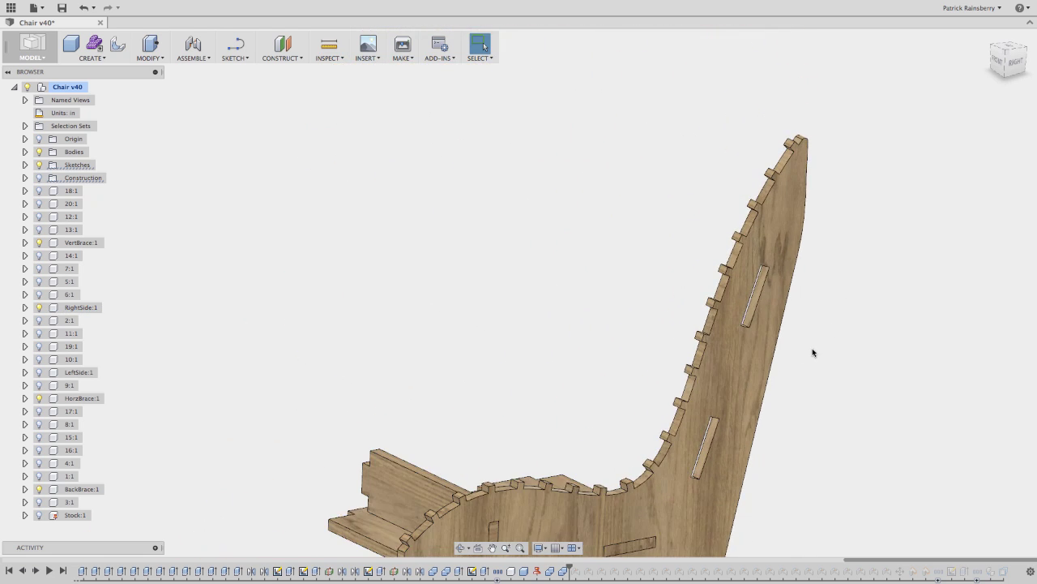
{"action": "middle_click_drag", "start_coordinate": [813, 351], "coordinate": [676, 276]}
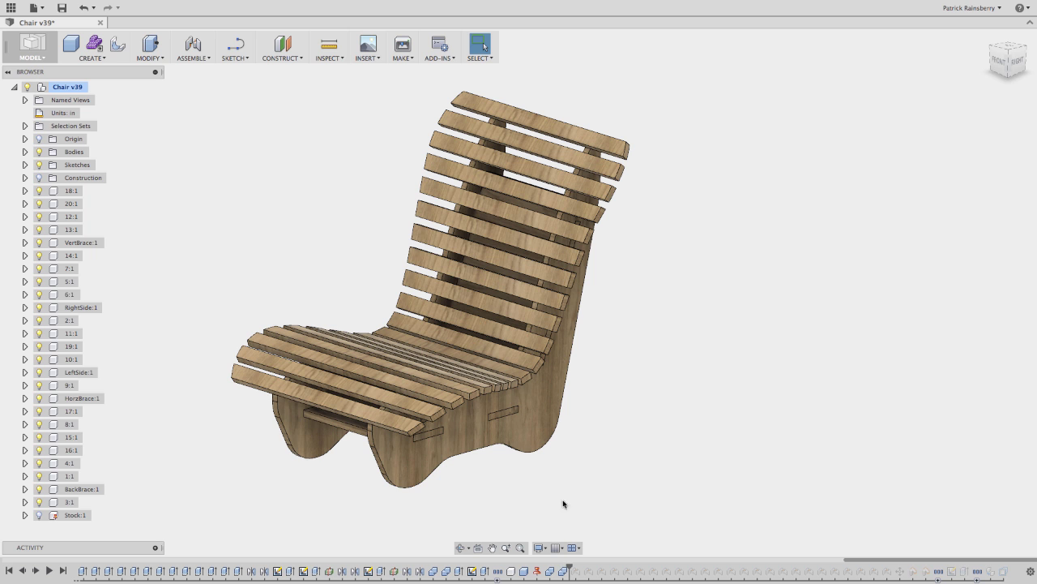
Step: Show the Stock:1 plate and move the timeline past Planar4 so parts lie nested flat
{"action": "left_click", "coordinate": [39, 516]}
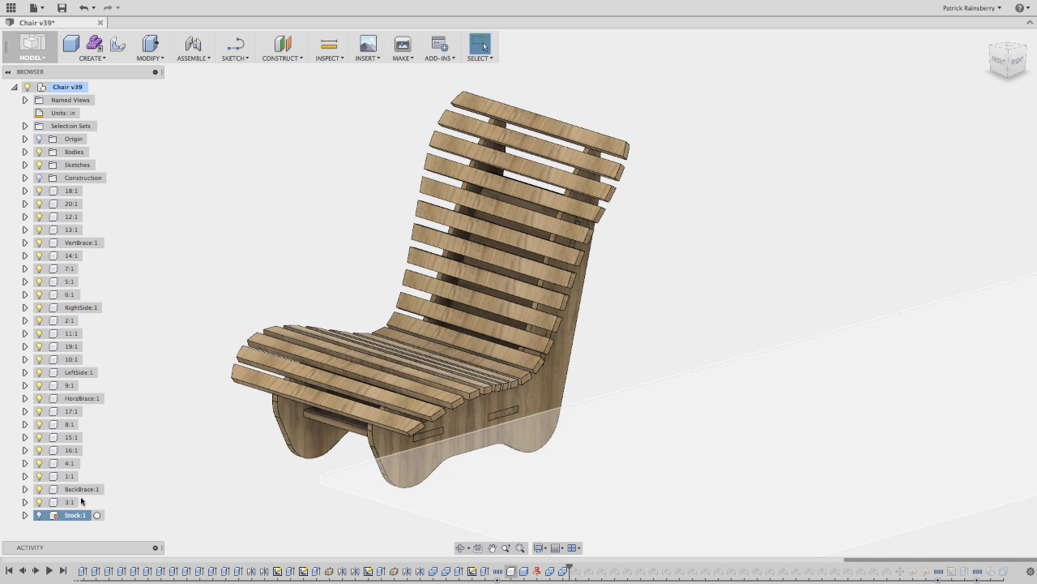
{"action": "scroll", "coordinate": [216, 468], "scroll_direction": "down", "scroll_amount": 3}
{"action": "middle_click_drag", "start_coordinate": [216, 468], "coordinate": [195, 398]}
{"action": "left_click_drag", "start_coordinate": [570, 566], "coordinate": [582, 567]}
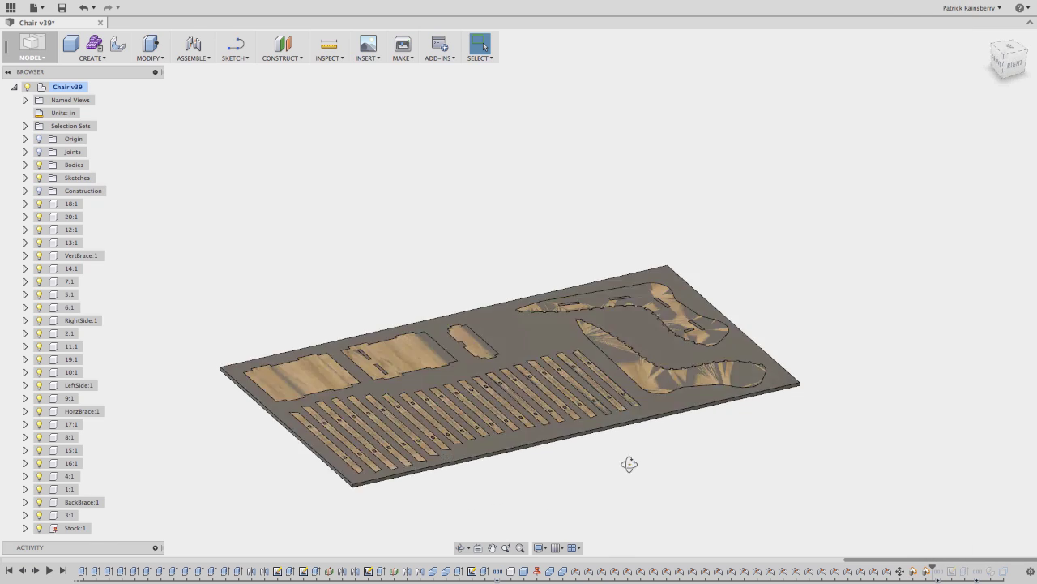
{"action": "mouse_move", "coordinate": [630, 464]}
{"action": "middle_mouse_down", "text": "shift"}
{"action": "mouse_move", "coordinate": [629, 505]}
{"action": "mouse_move", "coordinate": [637, 440]}
{"action": "mouse_move", "coordinate": [645, 464]}
{"action": "middle_mouse_up", "text": "shift"}
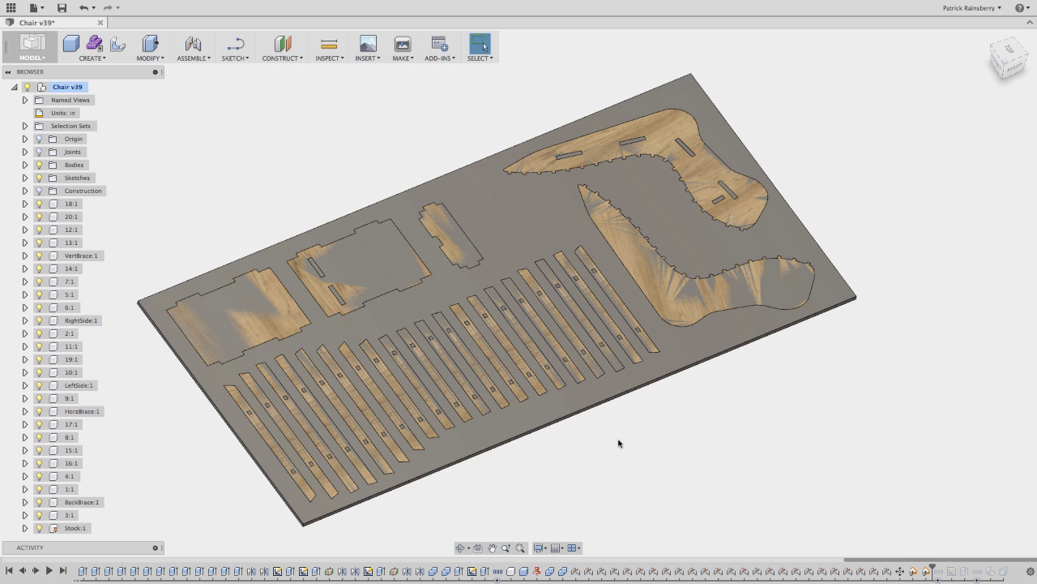
{"action": "middle_click_drag", "start_coordinate": [619, 443], "coordinate": [620, 419], "text": "shift"}
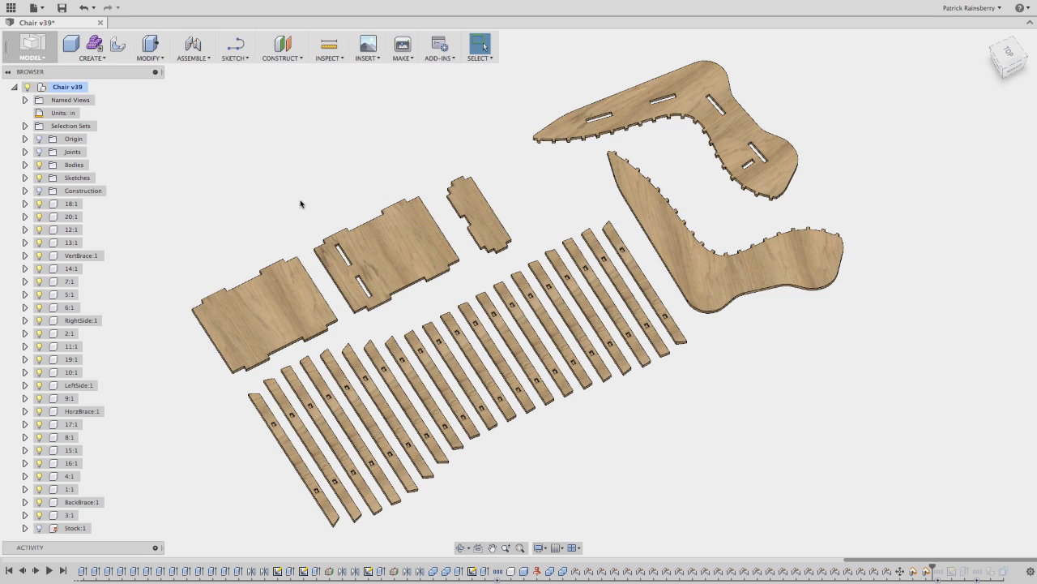
Step: Run Dogbone on the slotted panel body with Tool Diameter set to the cutter parameter
{"action": "scroll", "coordinate": [308, 204], "scroll_direction": "up", "scroll_amount": 8}
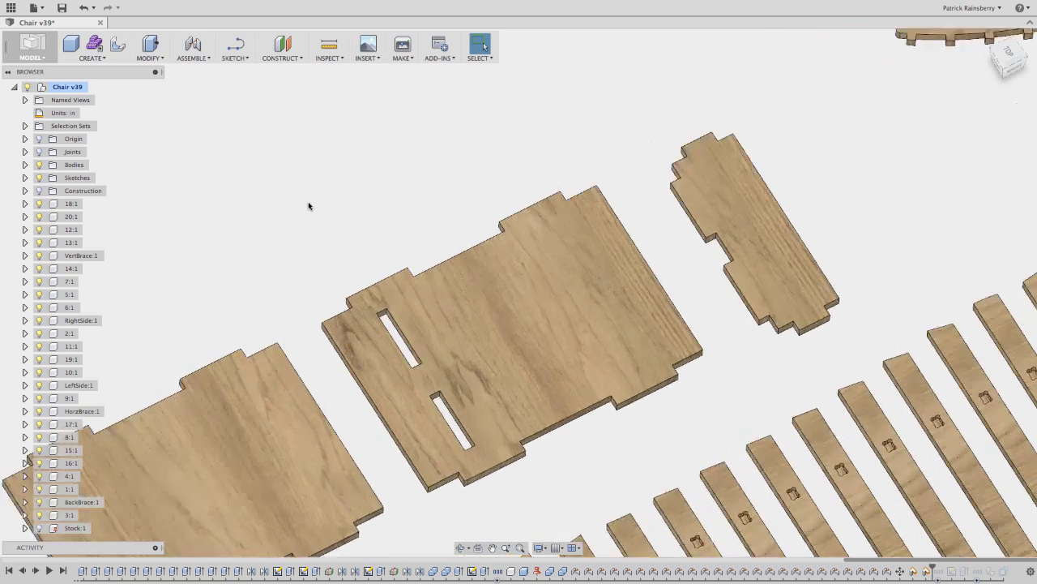
{"action": "scroll", "coordinate": [511, 468], "scroll_direction": "up", "scroll_amount": 2}
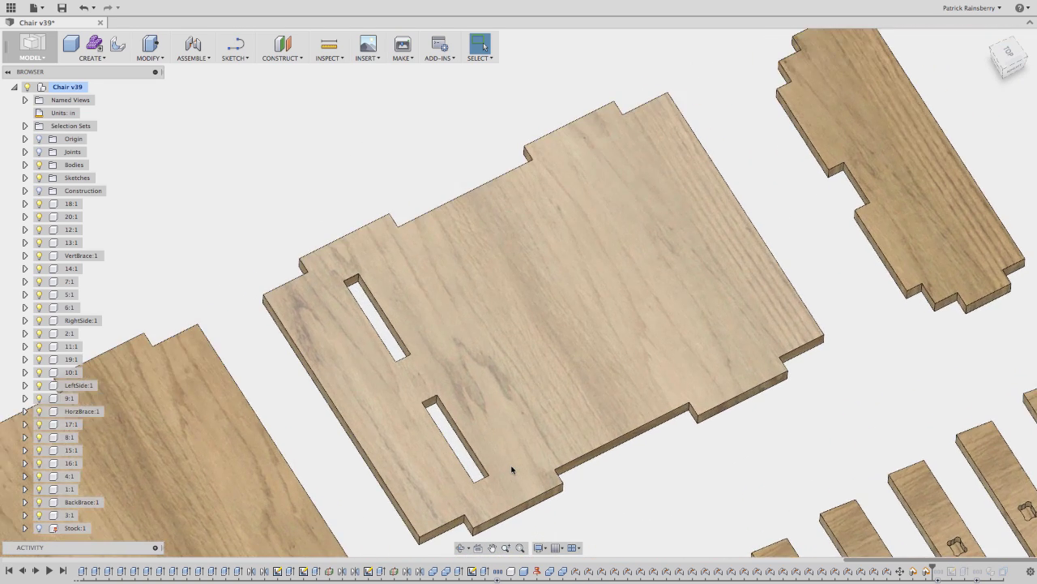
{"action": "left_click", "coordinate": [119, 45]}
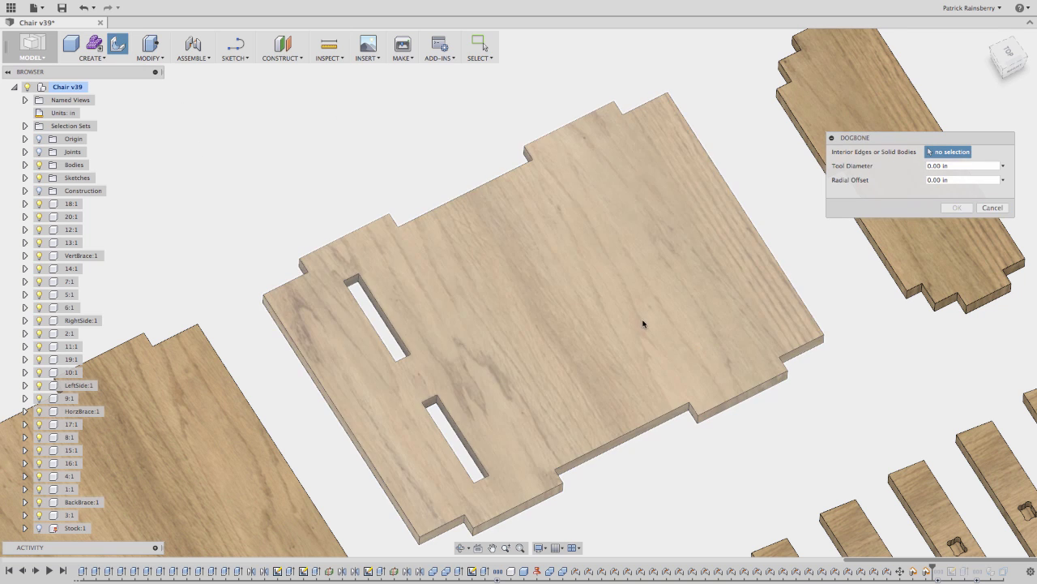
{"action": "left_click", "coordinate": [642, 318]}
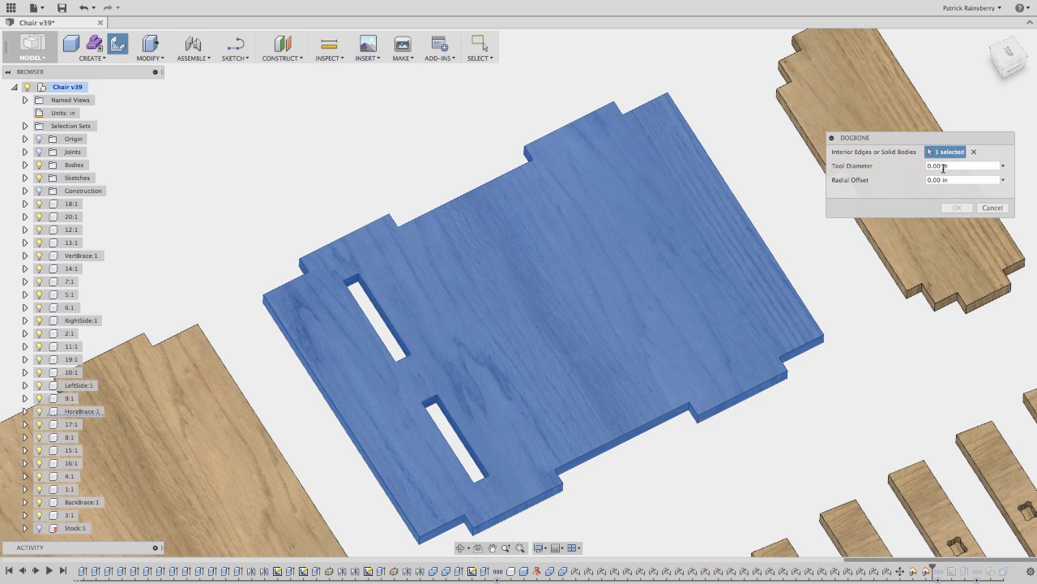
{"action": "left_click", "coordinate": [938, 165]}
{"action": "type", "text": "cutter"}
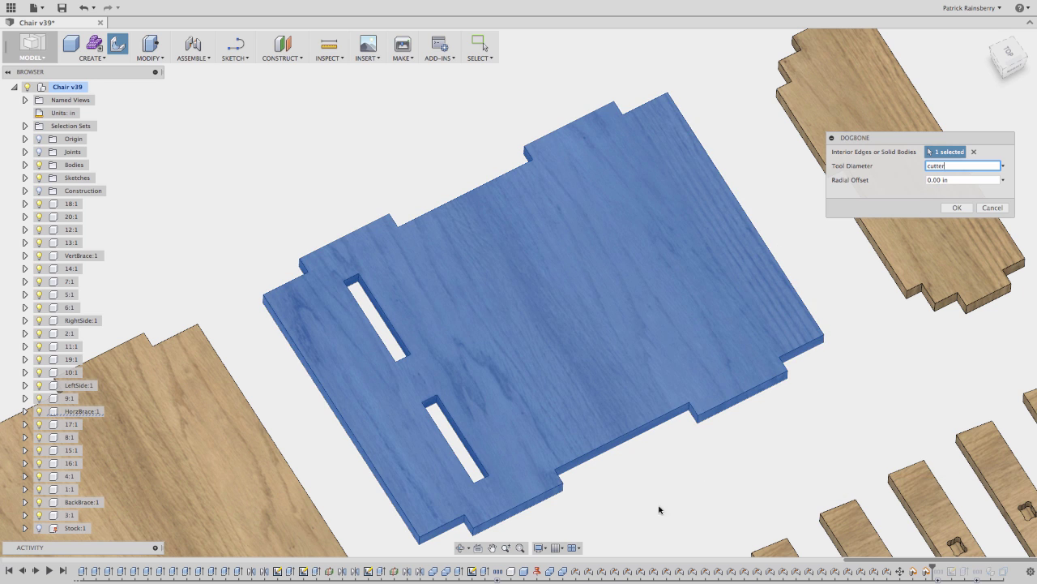
{"action": "left_click", "coordinate": [956, 207]}
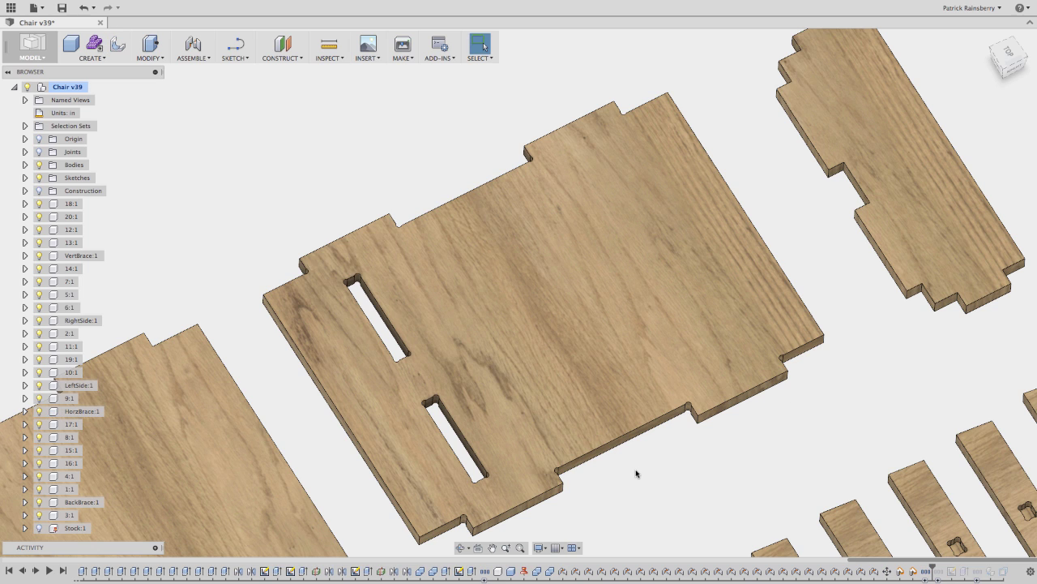
{"action": "scroll", "coordinate": [636, 473], "scroll_direction": "down", "scroll_amount": 5}
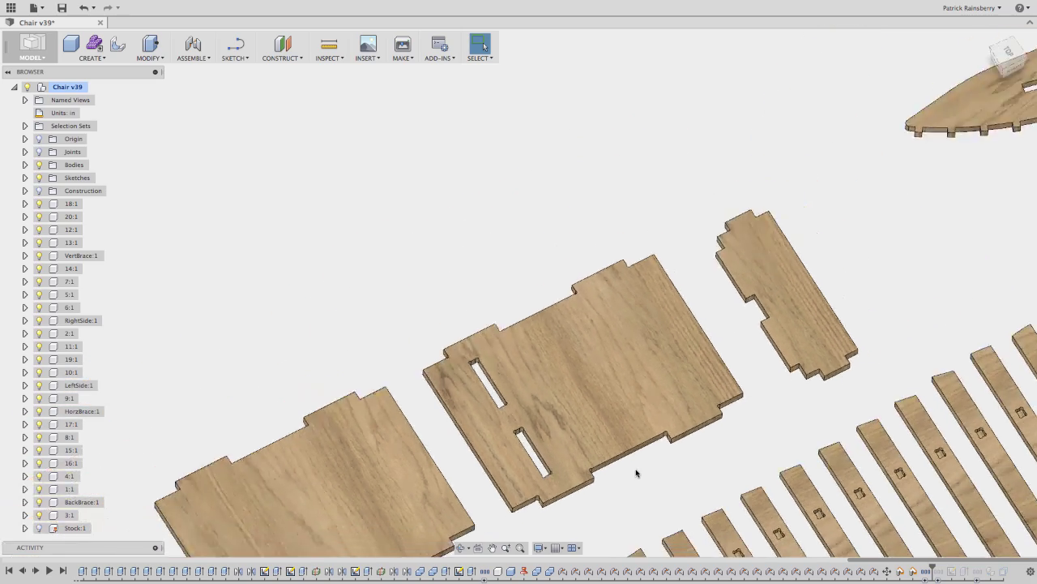
{"action": "middle_click_drag", "start_coordinate": [639, 479], "coordinate": [607, 268]}
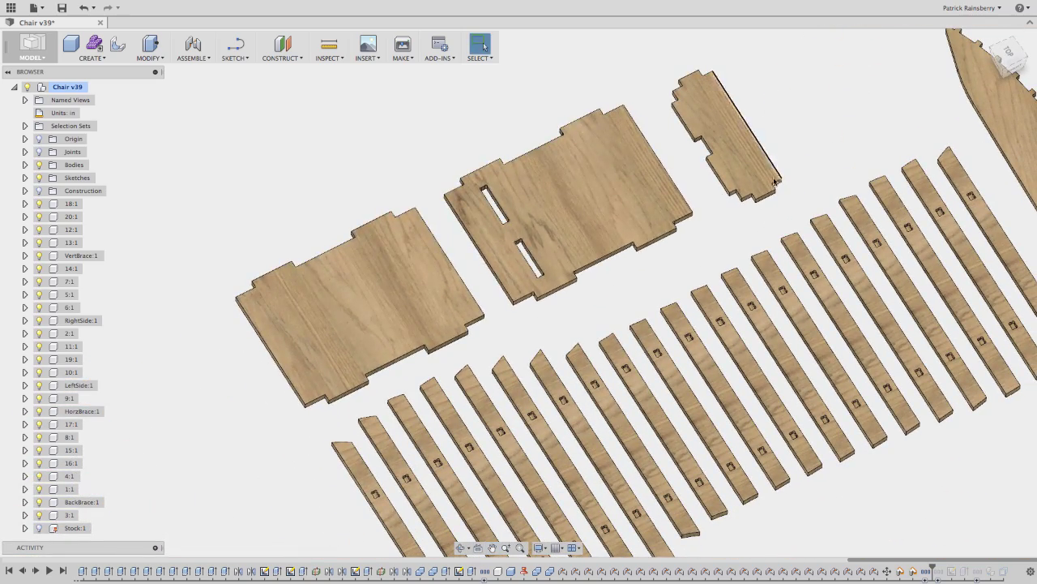
{"action": "middle_click_drag", "start_coordinate": [776, 230], "coordinate": [427, 368]}
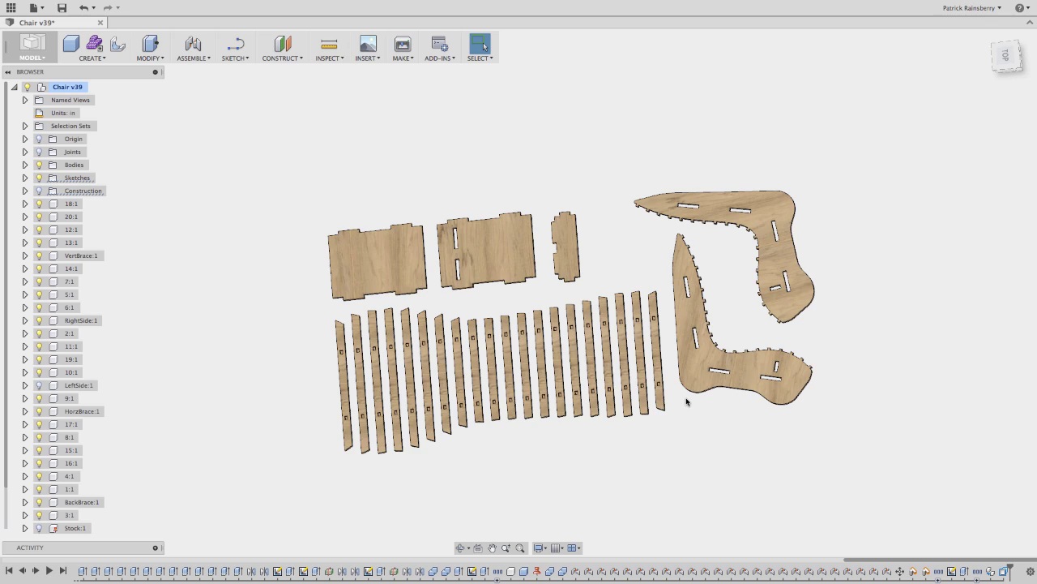
{"action": "scroll", "coordinate": [687, 401], "scroll_direction": "up", "scroll_amount": 3}
{"action": "scroll", "coordinate": [774, 316], "scroll_direction": "up", "scroll_amount": 3}
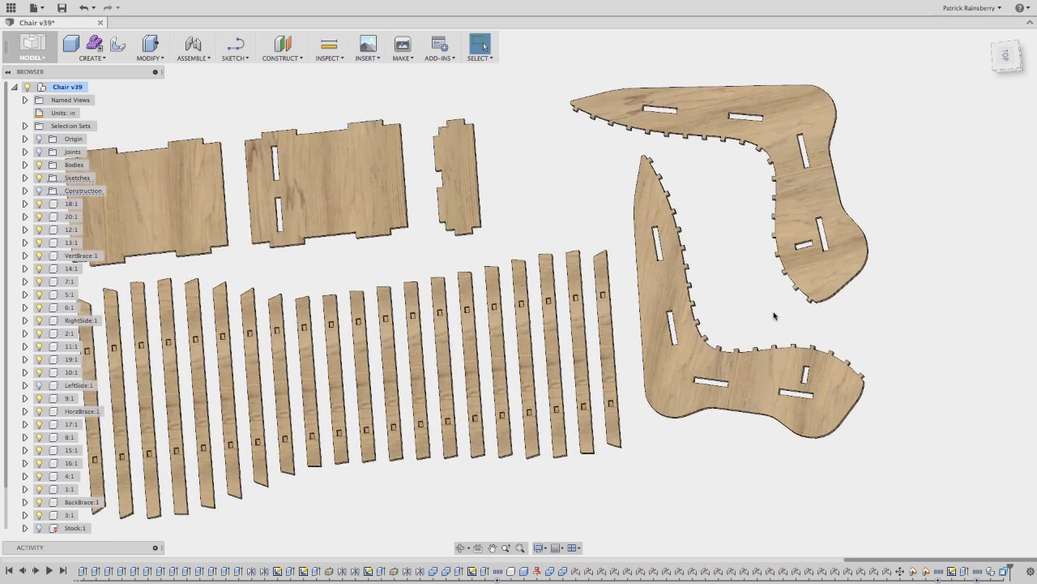
{"action": "scroll", "coordinate": [774, 316], "scroll_direction": "up", "scroll_amount": 5}
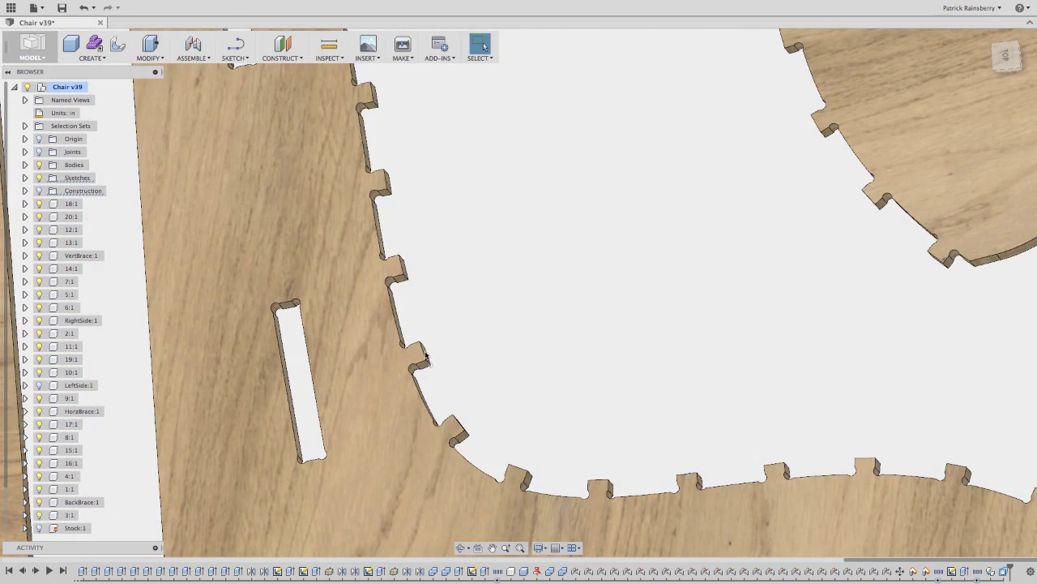
{"action": "middle_click_drag", "start_coordinate": [424, 354], "coordinate": [465, 376], "text": "shift"}
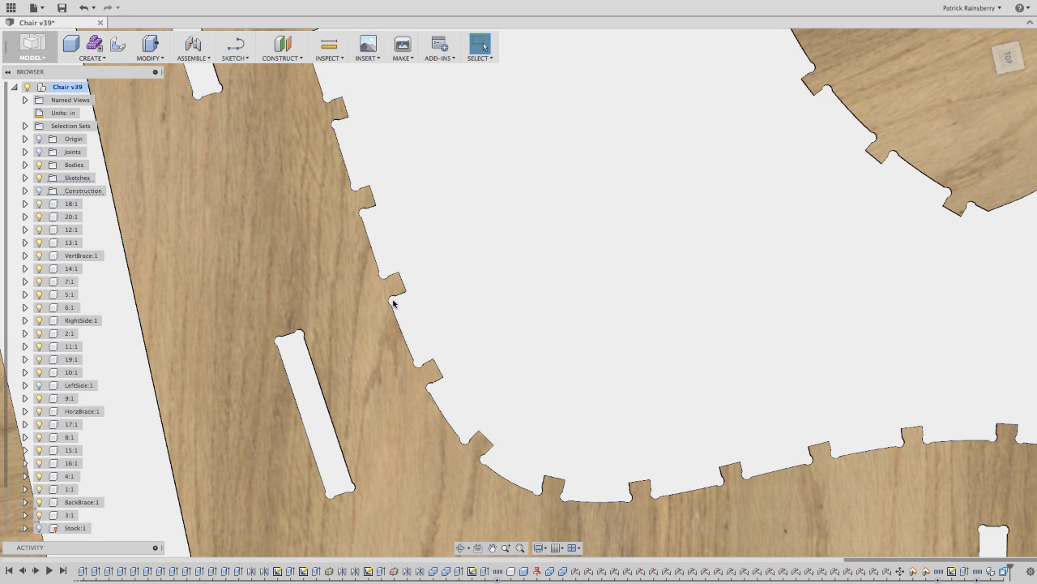
{"action": "scroll", "coordinate": [404, 316], "scroll_direction": "down", "scroll_amount": 5}
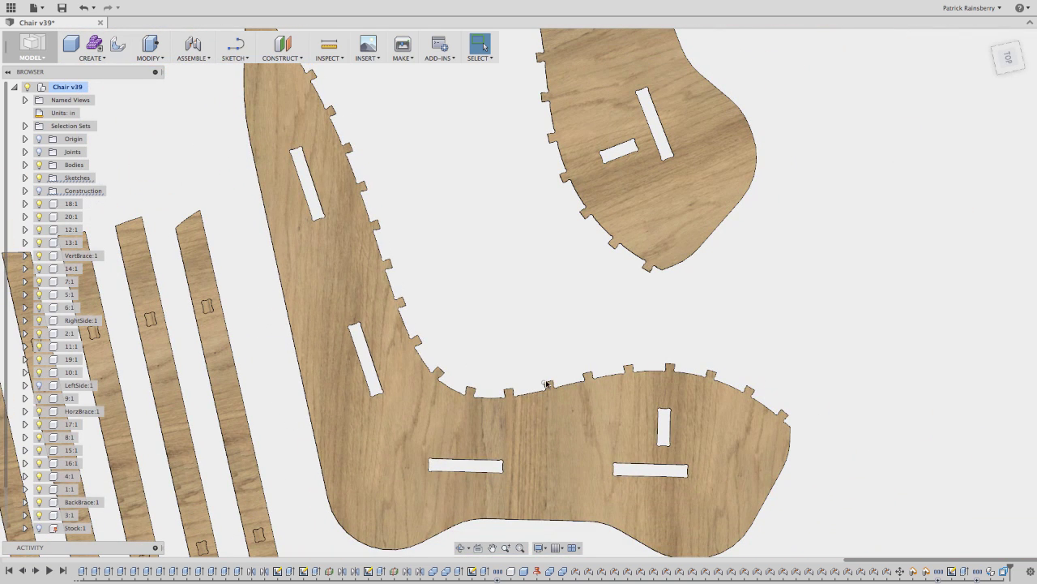
{"action": "scroll", "coordinate": [771, 403], "scroll_direction": "up", "scroll_amount": 10}
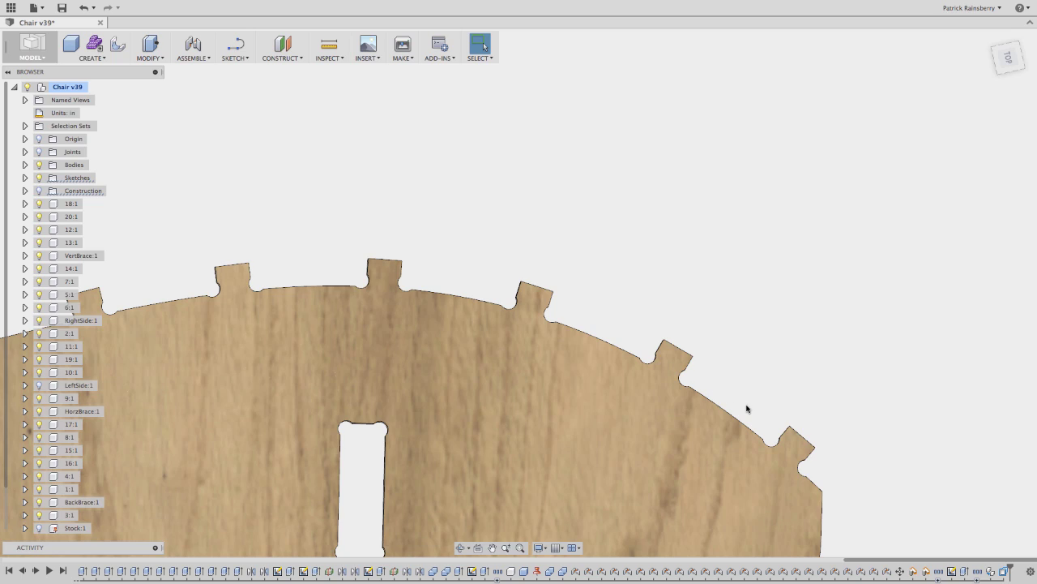
{"action": "scroll", "coordinate": [747, 408], "scroll_direction": "down", "scroll_amount": 5}
{"action": "scroll", "coordinate": [454, 352], "scroll_direction": "down", "scroll_amount": 3}
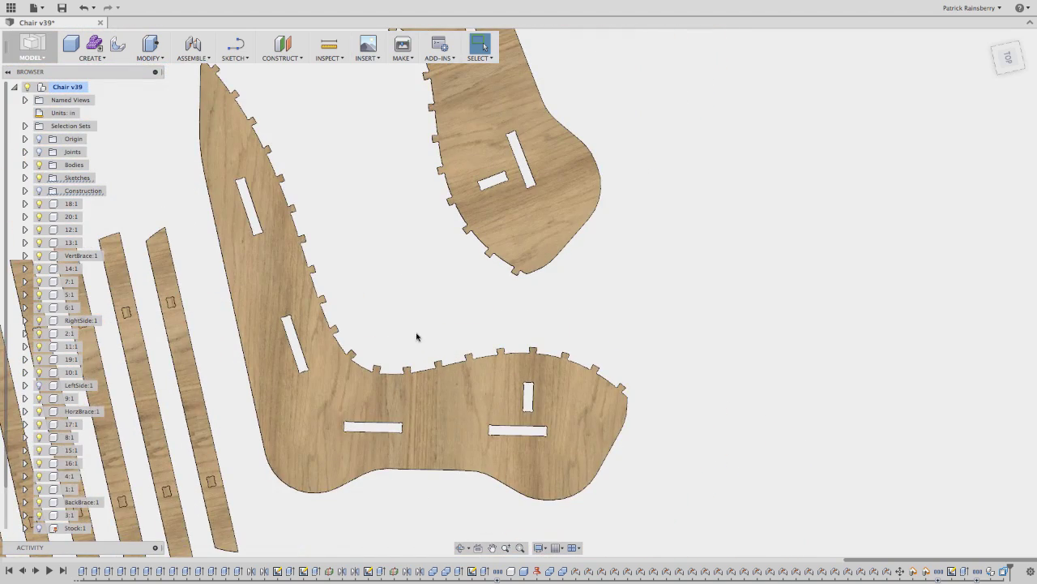
{"action": "middle_click_drag", "start_coordinate": [417, 337], "coordinate": [546, 378]}
{"action": "scroll", "coordinate": [408, 237], "scroll_direction": "up", "scroll_amount": 4}
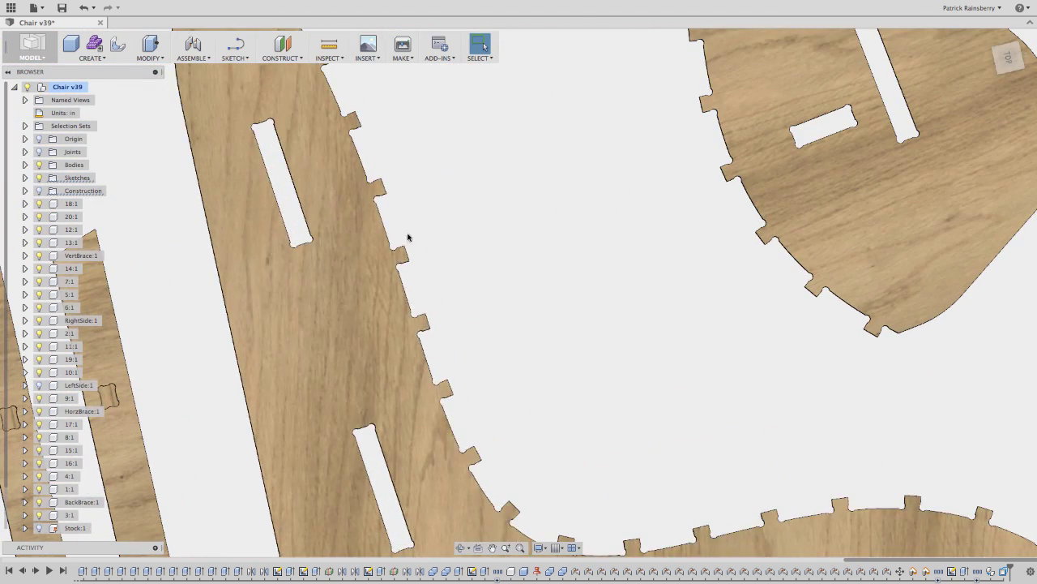
{"action": "scroll", "coordinate": [465, 306], "scroll_direction": "up", "scroll_amount": 6}
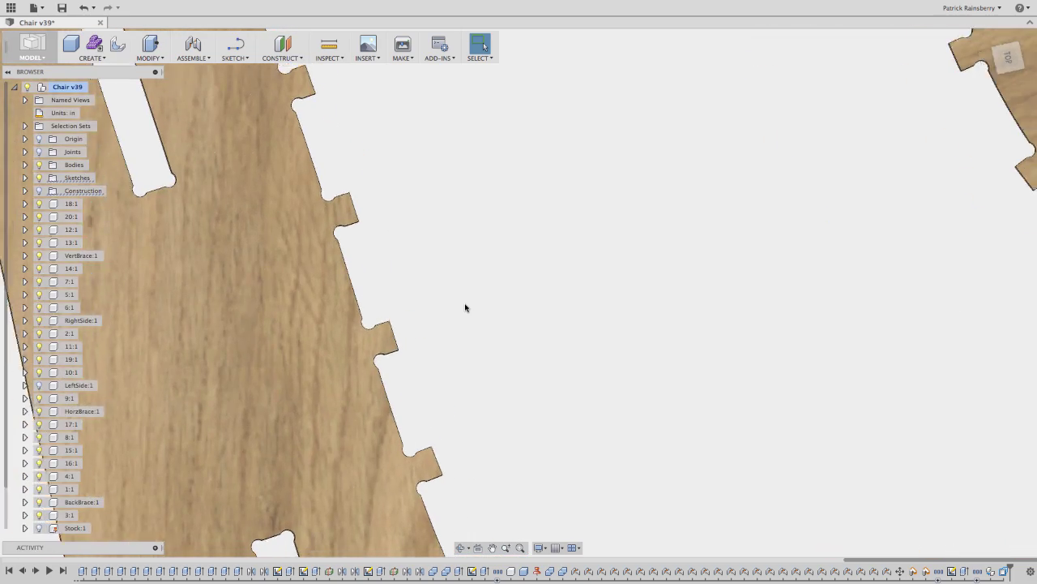
{"action": "scroll", "coordinate": [347, 201], "scroll_direction": "down", "scroll_amount": 5}
{"action": "scroll", "coordinate": [514, 321], "scroll_direction": "down", "scroll_amount": 6}
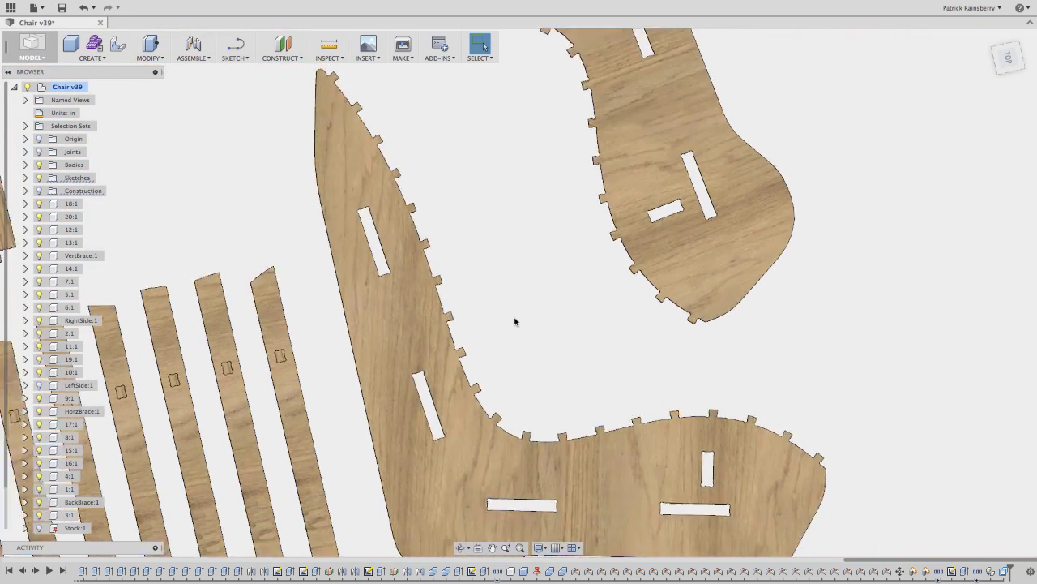
{"action": "key", "text": "F6"}
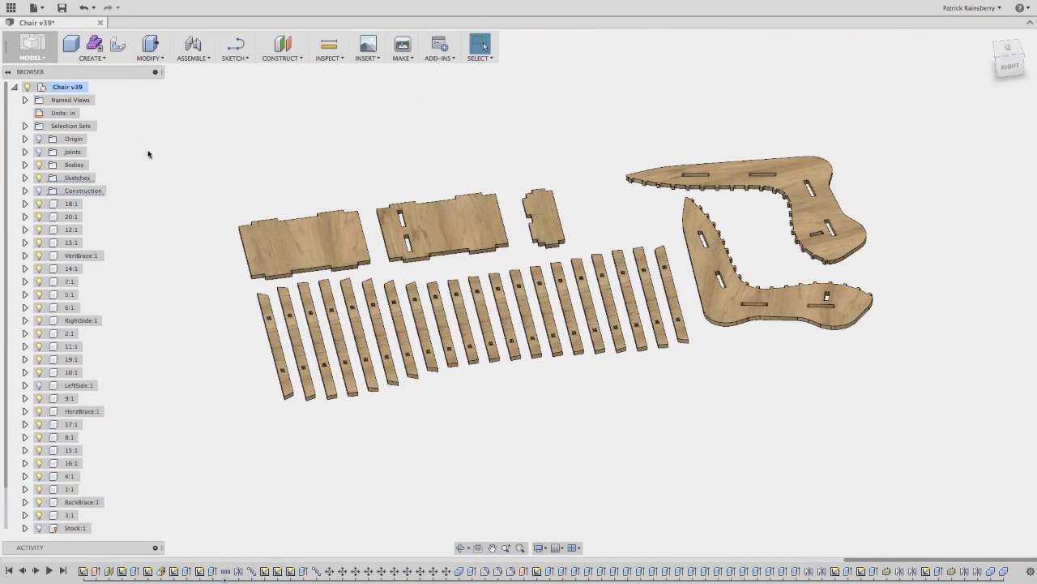
Step: Switch to the CAM workspace showing the 1_4_Flat and 1_2_Flat setups
{"action": "left_click", "coordinate": [33, 49]}
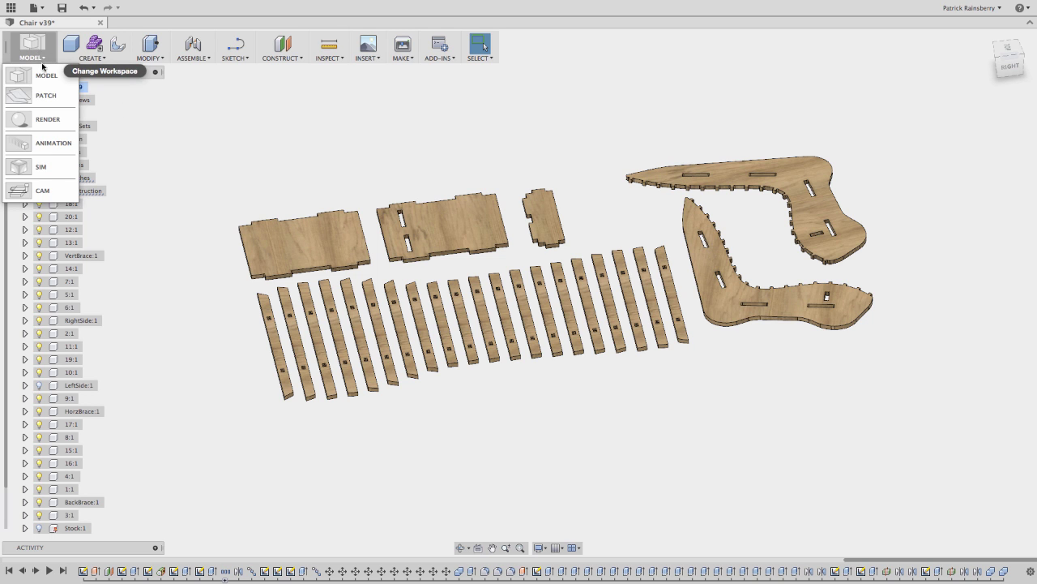
{"action": "left_click", "coordinate": [43, 190]}
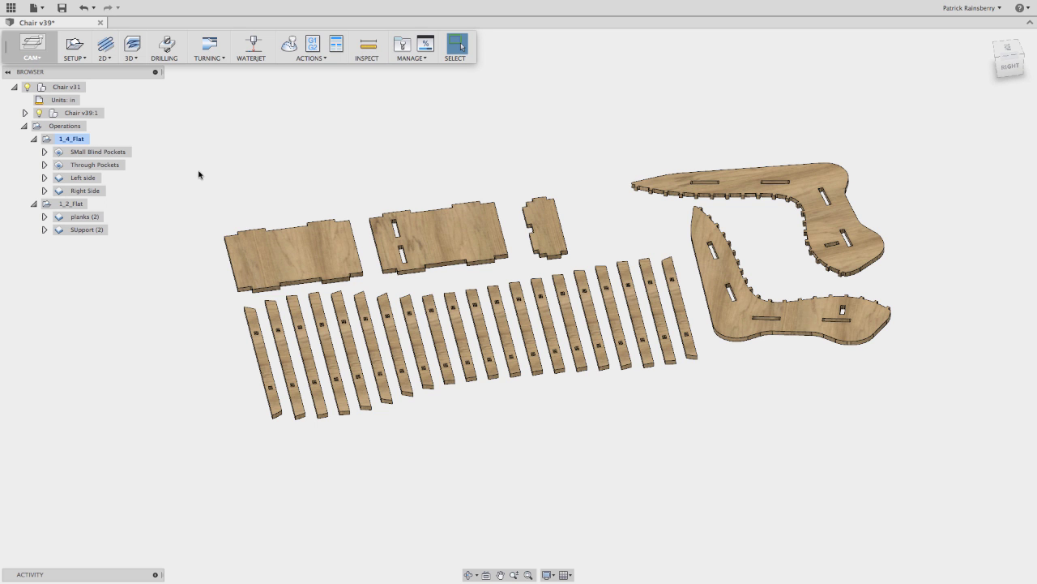
{"action": "middle_click_drag", "start_coordinate": [200, 171], "coordinate": [199, 203], "text": "shift"}
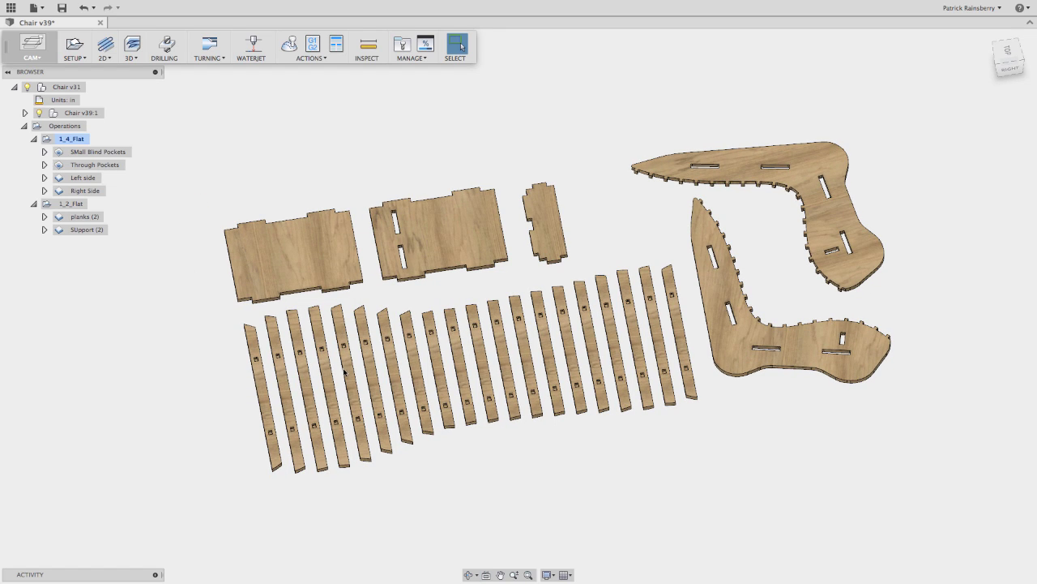
Step: Zoom and pan until all the nested slats, panels and side pieces fit in view
{"action": "scroll", "coordinate": [345, 369], "scroll_direction": "up", "scroll_amount": 10}
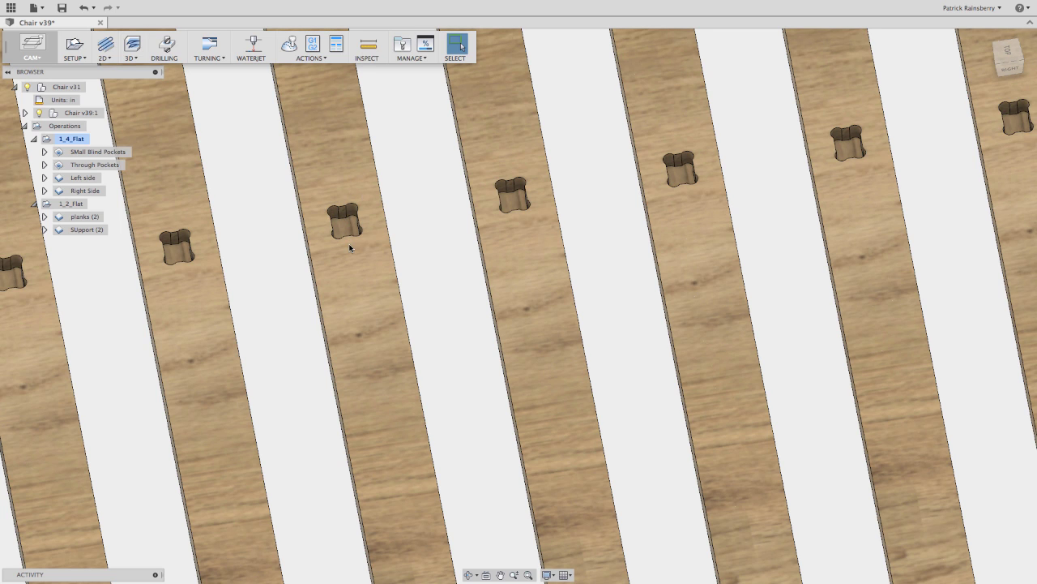
{"action": "scroll", "coordinate": [350, 247], "scroll_direction": "down", "scroll_amount": 10}
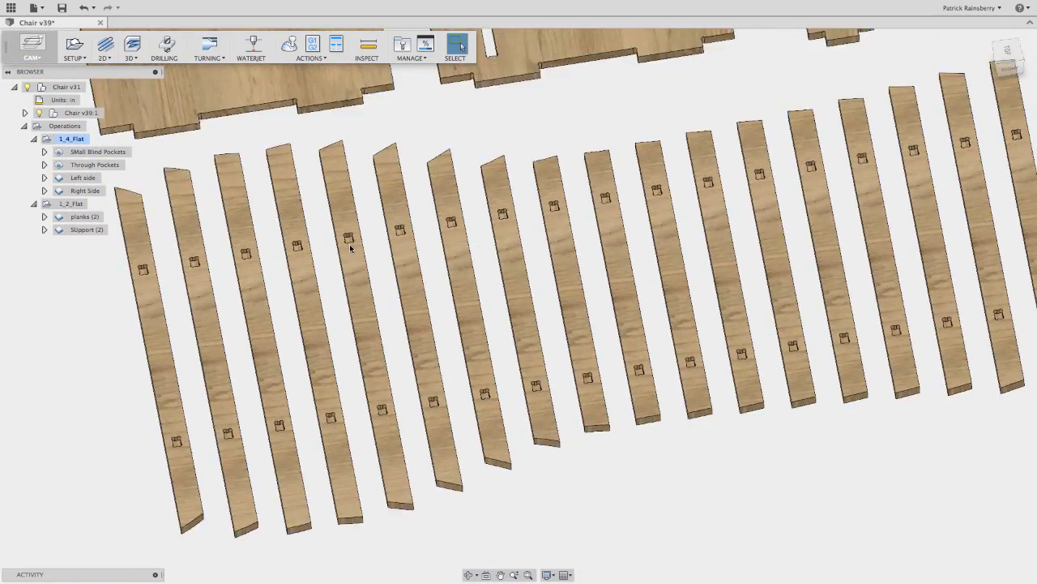
{"action": "scroll", "coordinate": [839, 245], "scroll_direction": "down", "scroll_amount": 5}
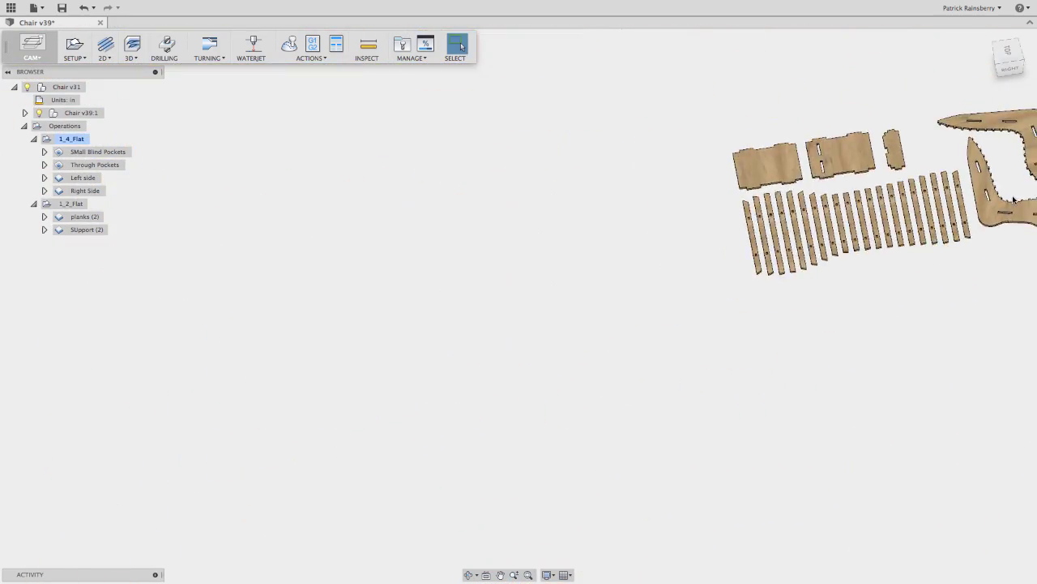
{"action": "scroll", "coordinate": [998, 211], "scroll_direction": "up", "scroll_amount": 10}
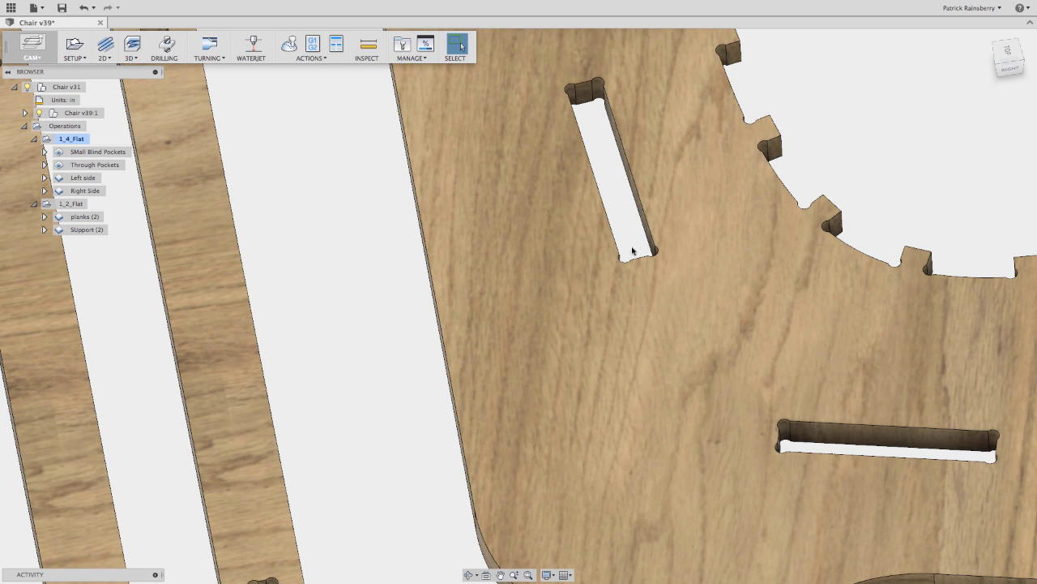
{"action": "scroll", "coordinate": [652, 257], "scroll_direction": "down", "scroll_amount": 10}
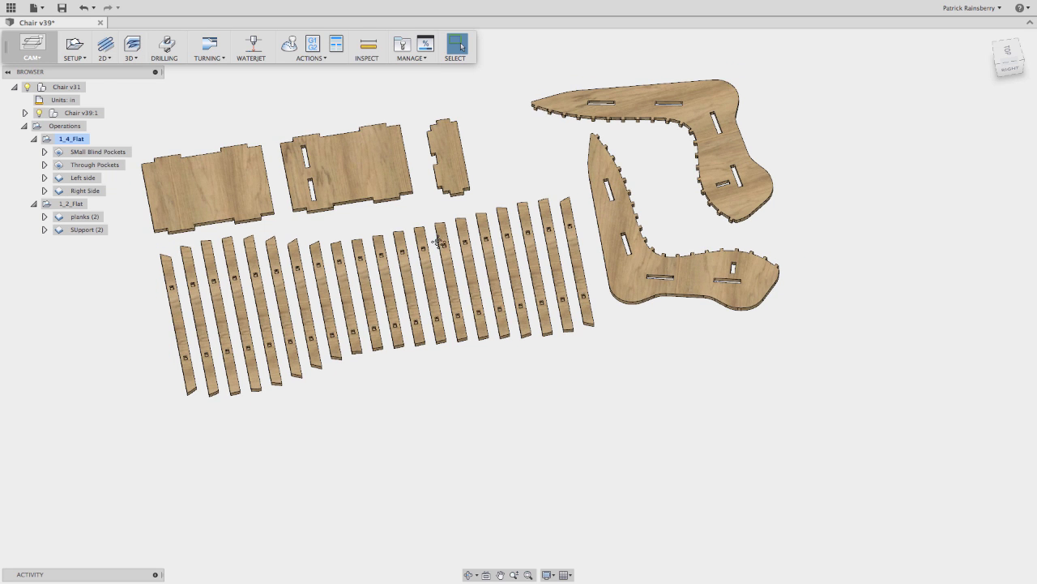
{"action": "middle_click_drag", "start_coordinate": [441, 232], "coordinate": [557, 278]}
{"action": "key", "text": "Escape"}
{"action": "scroll", "coordinate": [557, 277], "scroll_direction": "up", "scroll_amount": 3}
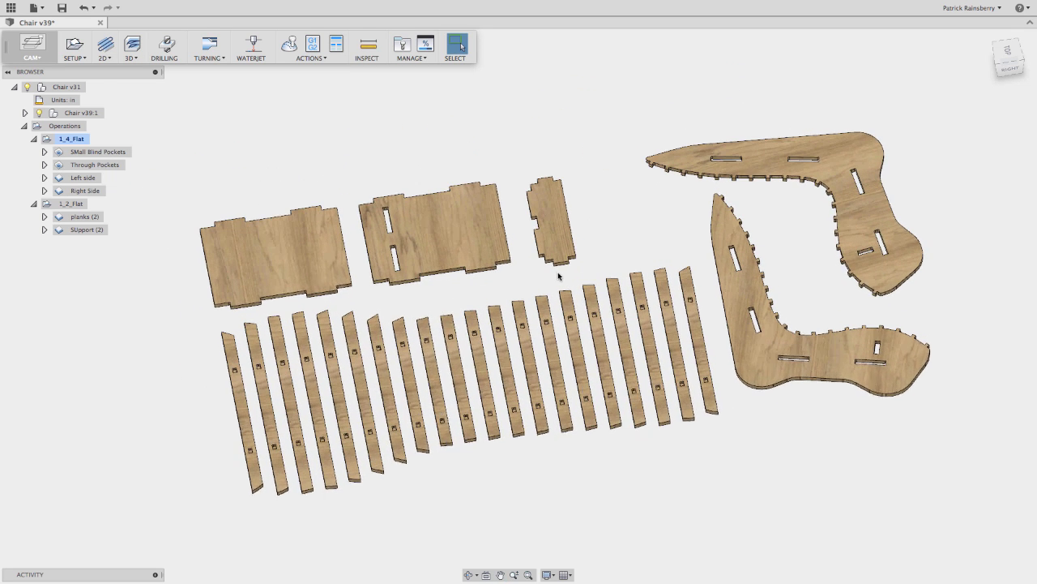
Step: Preview the SMall Blind Pockets, Through Pockets, Left side and Right Side toolpaths in turn
{"action": "left_click", "coordinate": [78, 153]}
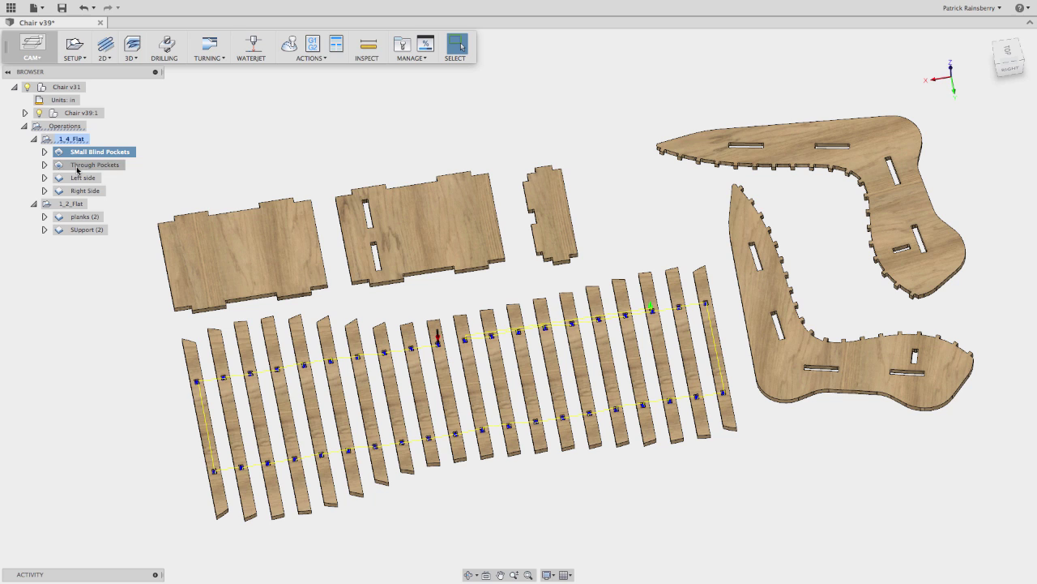
{"action": "left_click", "coordinate": [79, 168]}
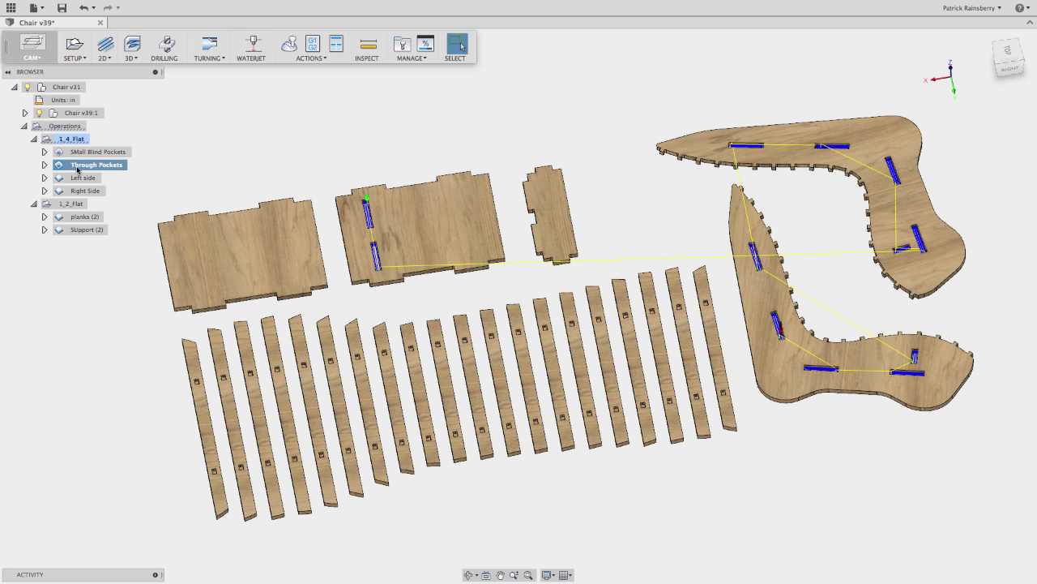
{"action": "left_click", "coordinate": [78, 180]}
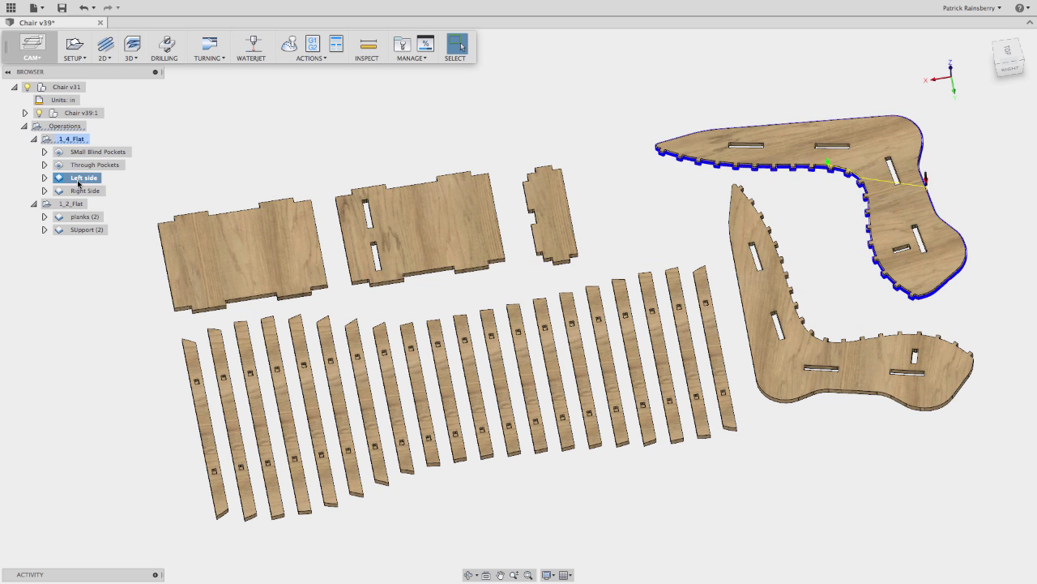
{"action": "left_click", "coordinate": [78, 191]}
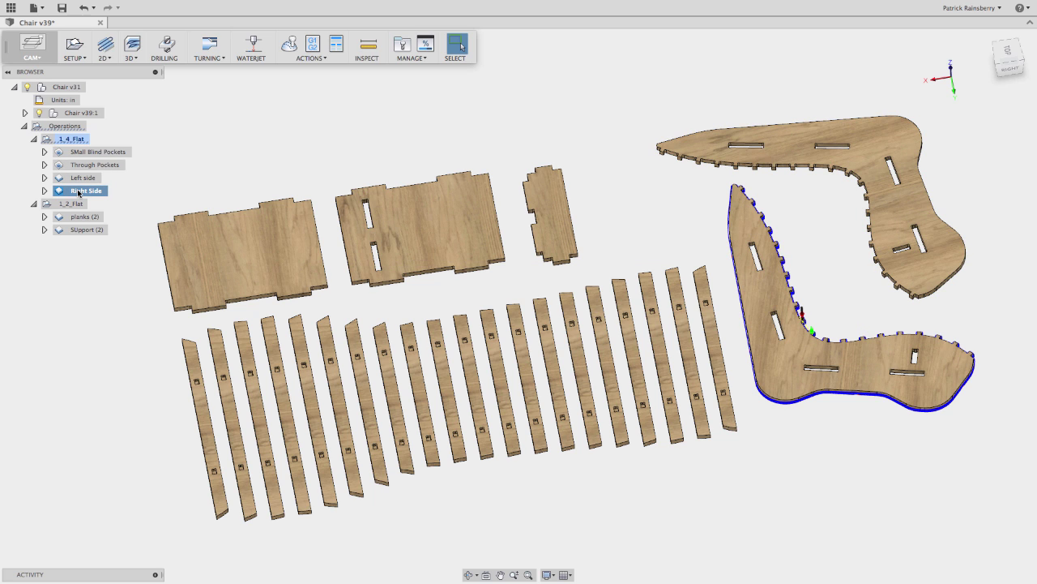
Step: Review SMall Blind Pockets' Geometry, Passes and Linking settings including Ramp, and regenerate it
{"action": "double_click", "coordinate": [63, 153]}
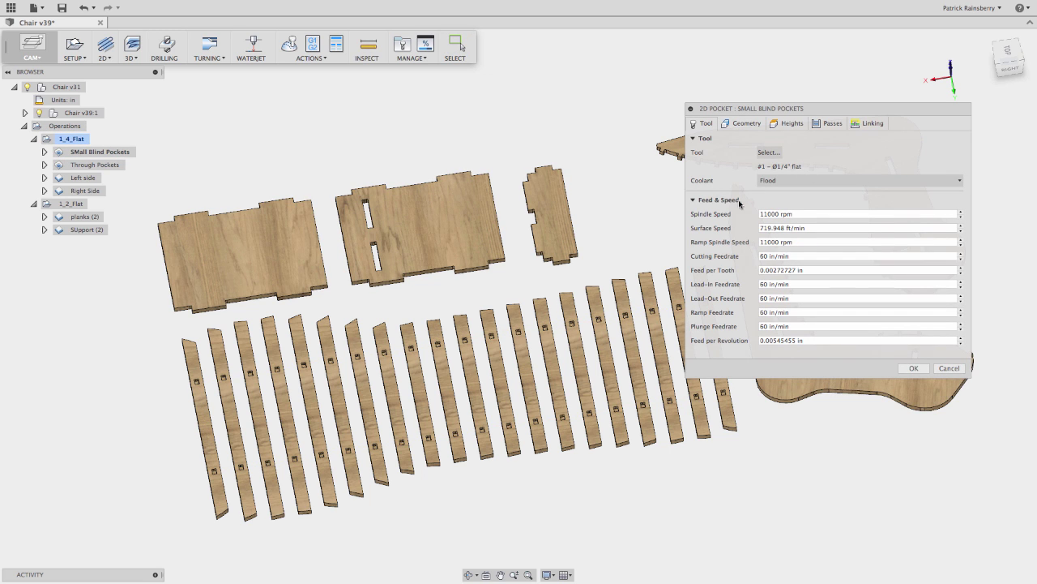
{"action": "left_click", "coordinate": [747, 123]}
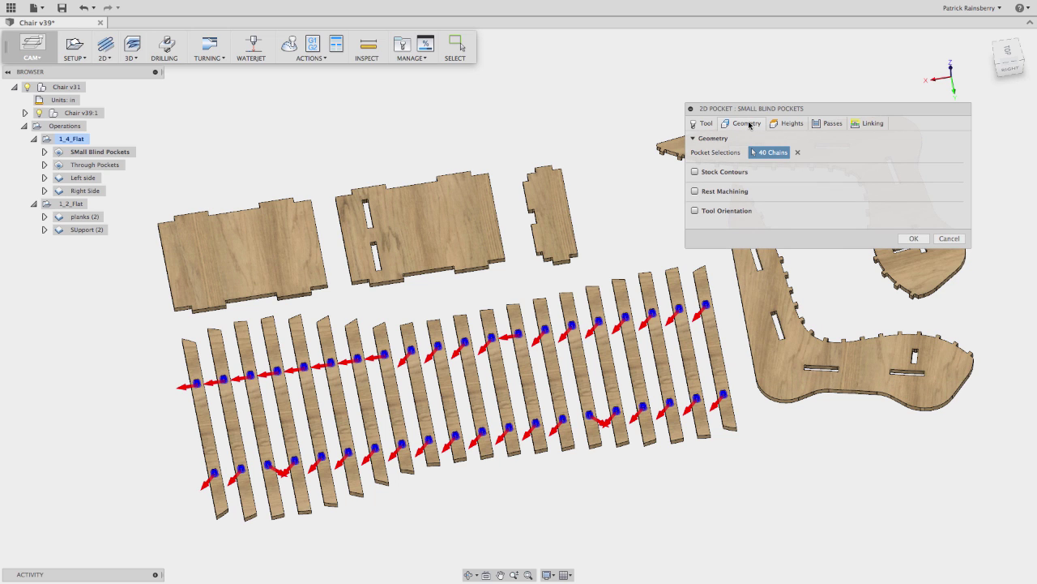
{"action": "left_click", "coordinate": [830, 123]}
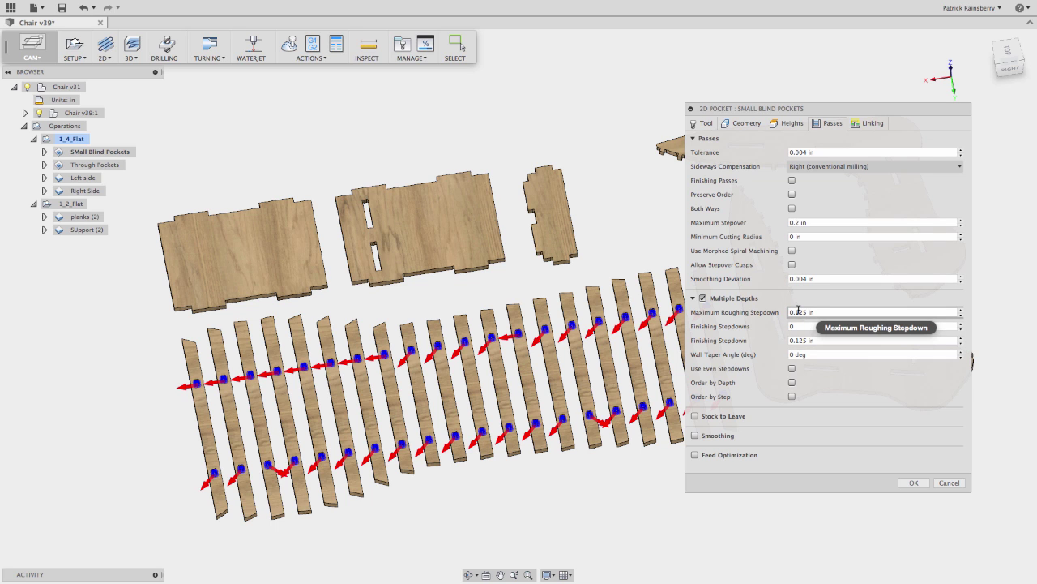
{"action": "left_click", "coordinate": [861, 126]}
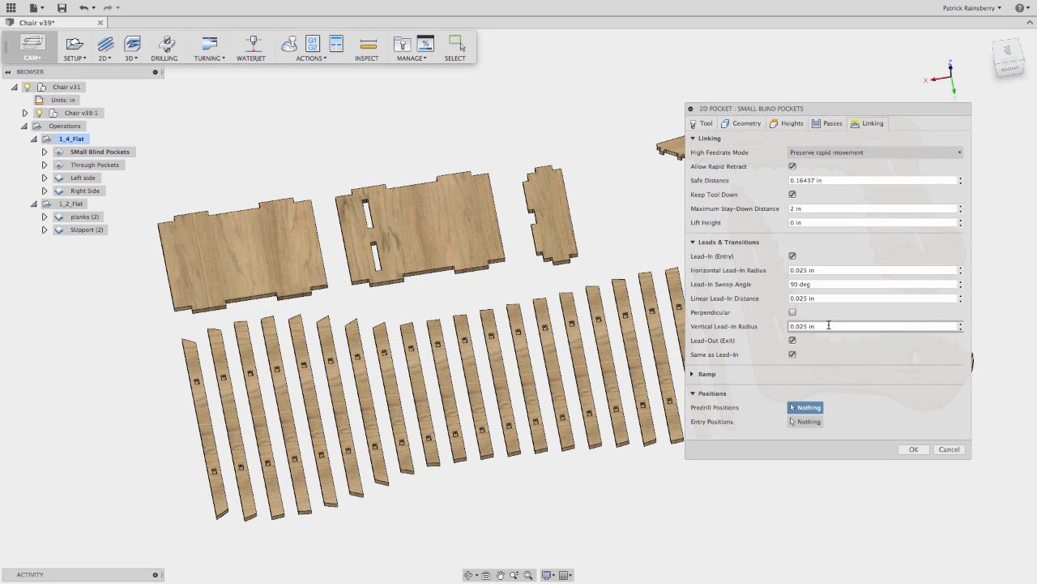
{"action": "left_click", "coordinate": [700, 373]}
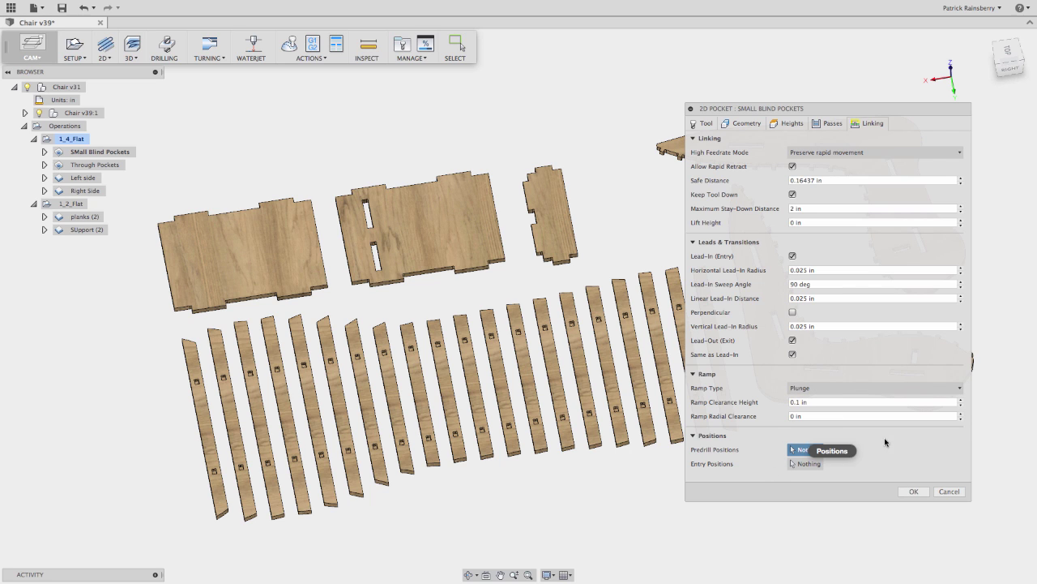
{"action": "left_click", "coordinate": [913, 492]}
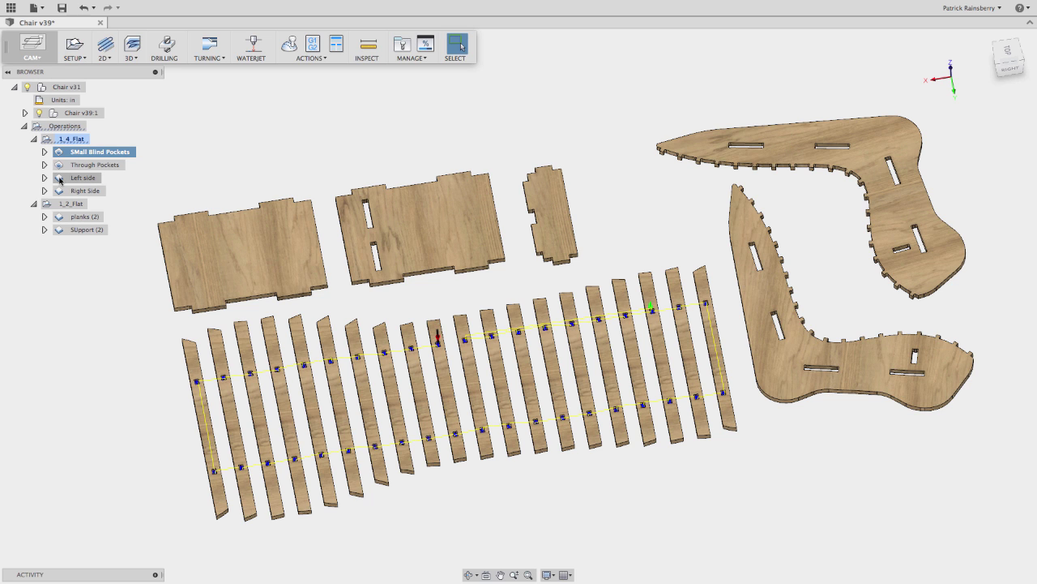
Step: Set the Left side contour's tab width to 0.75 in and adjust the tab height
{"action": "double_click", "coordinate": [59, 178]}
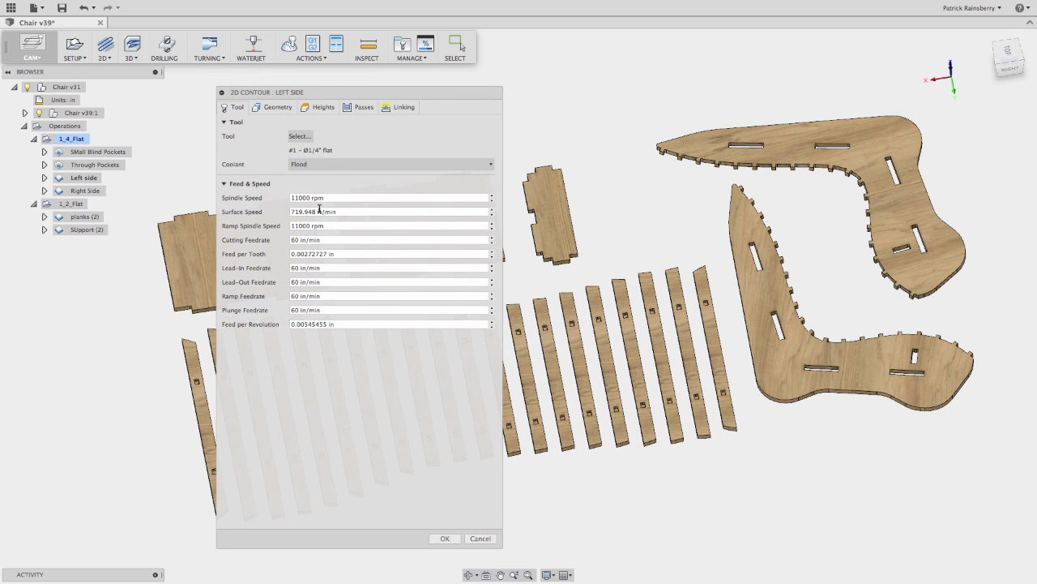
{"action": "left_click", "coordinate": [270, 108]}
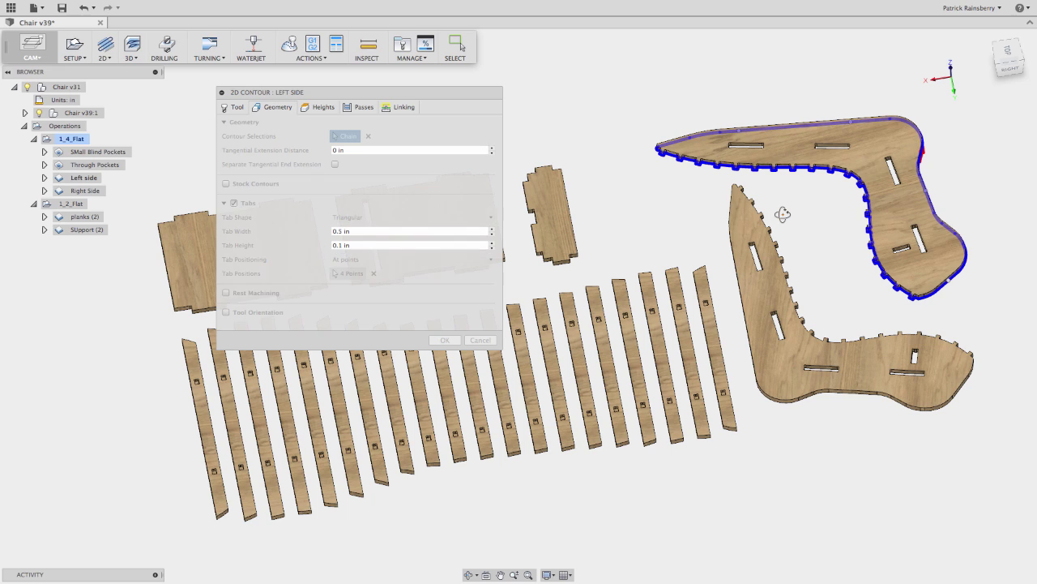
{"action": "middle_click_drag", "start_coordinate": [783, 216], "coordinate": [796, 232], "text": "shift"}
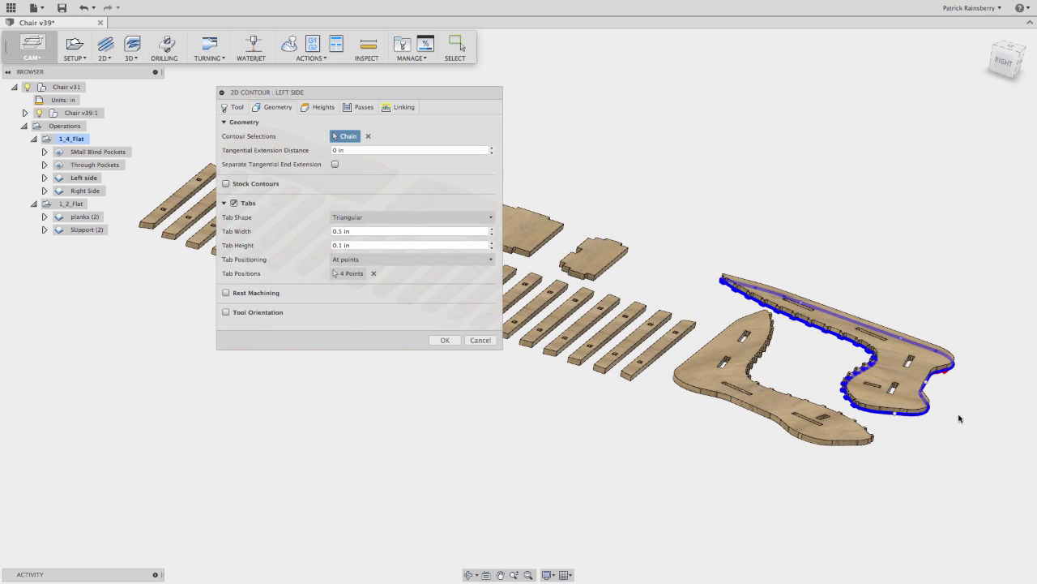
{"action": "scroll", "coordinate": [965, 421], "scroll_direction": "up", "scroll_amount": 5}
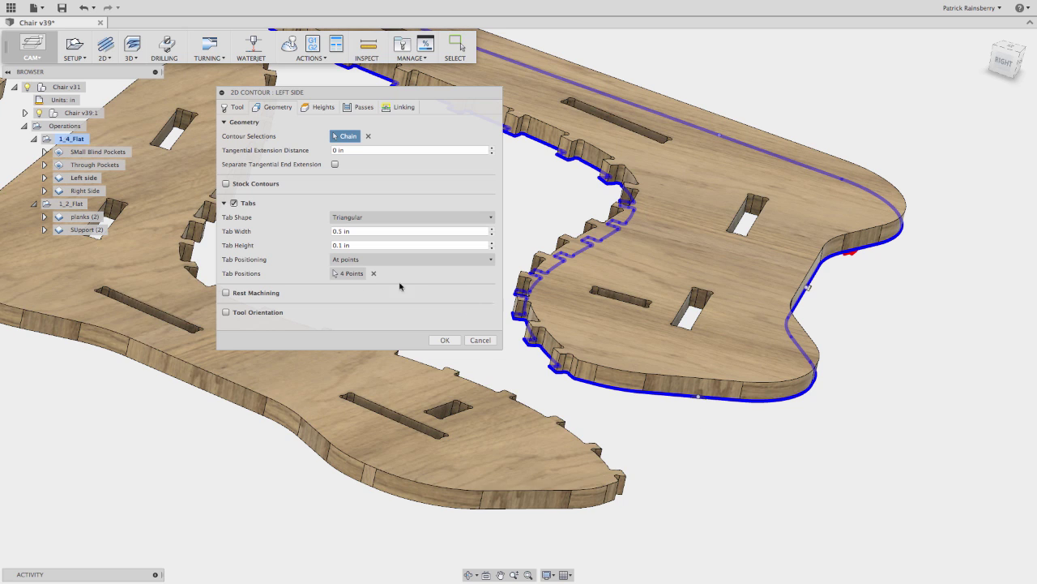
{"action": "left_click", "coordinate": [348, 274]}
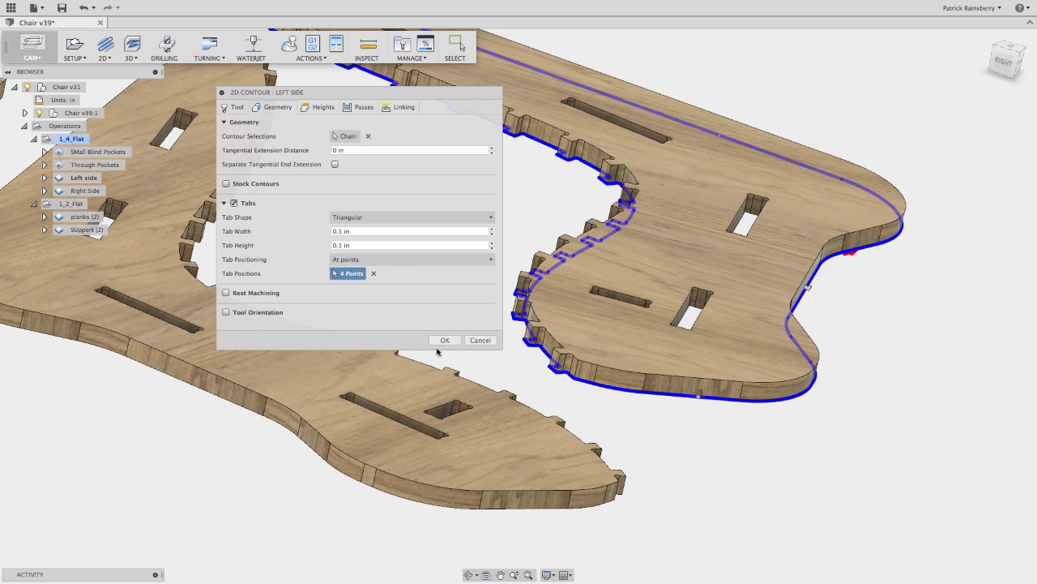
{"action": "left_click", "coordinate": [353, 233]}
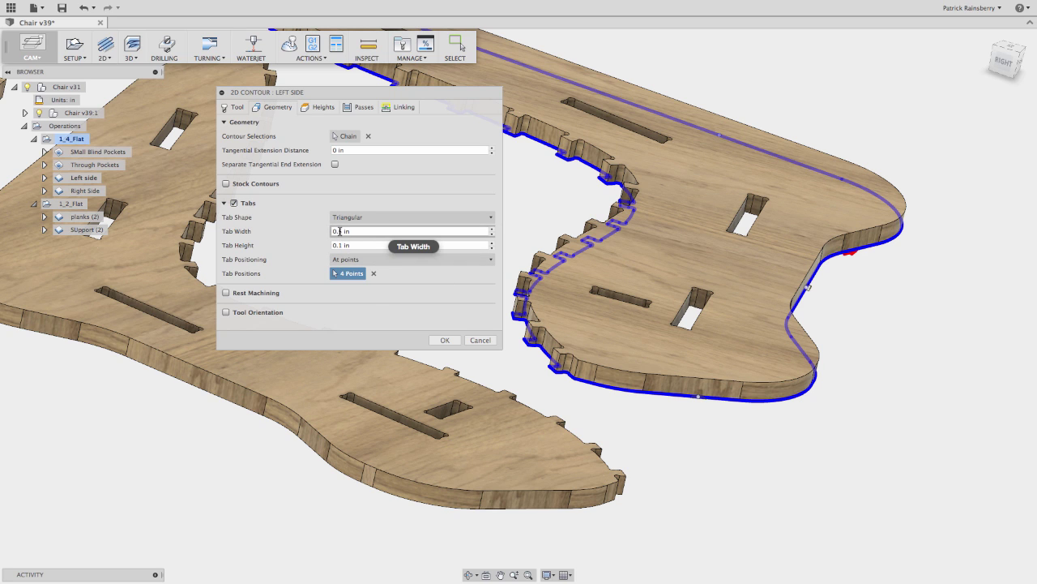
{"action": "left_click", "coordinate": [338, 231]}
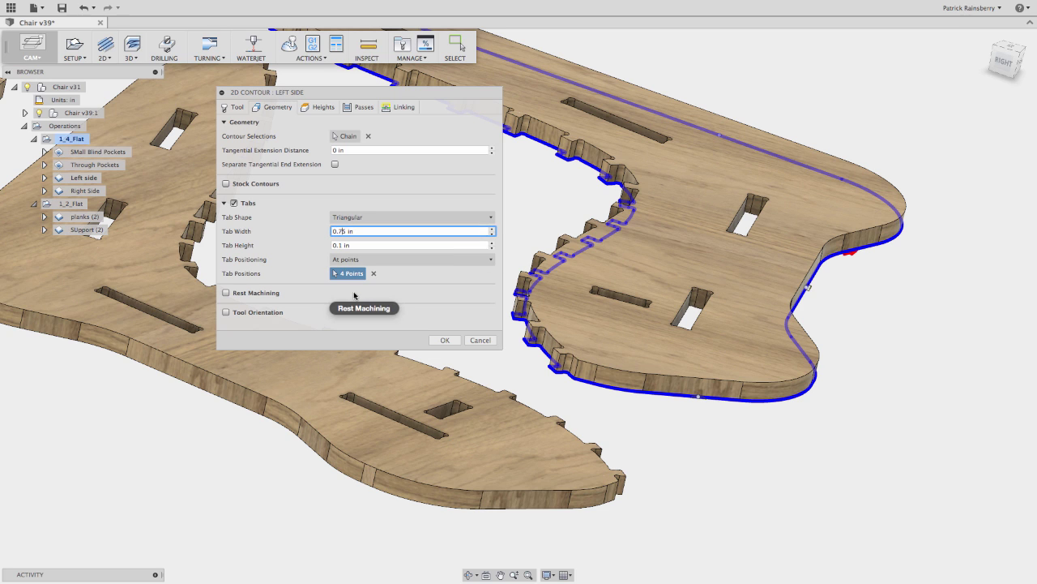
{"action": "left_click", "coordinate": [344, 245]}
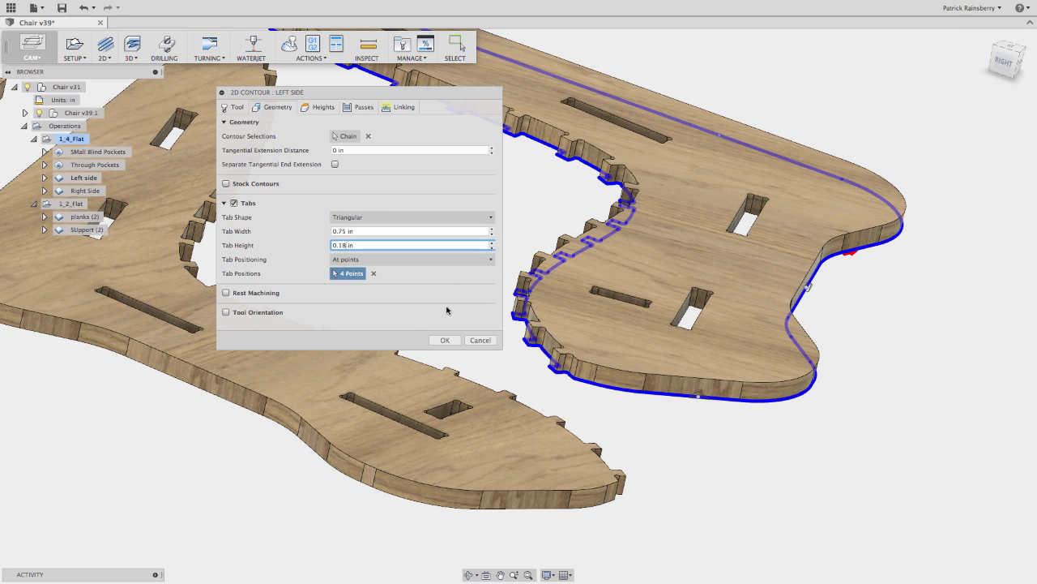
Step: Check the contour's 0.125 in multi-depth passes and linking, then regenerate its toolpath
{"action": "left_click", "coordinate": [365, 107]}
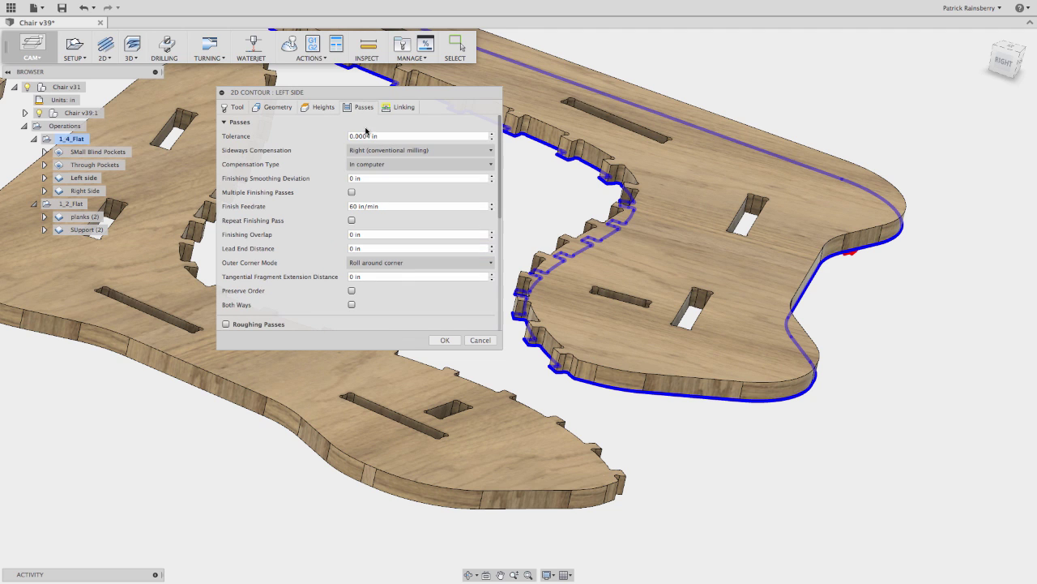
{"action": "scroll", "coordinate": [310, 306], "scroll_direction": "down", "scroll_amount": 5}
{"action": "scroll", "coordinate": [311, 306], "scroll_direction": "down", "scroll_amount": 3}
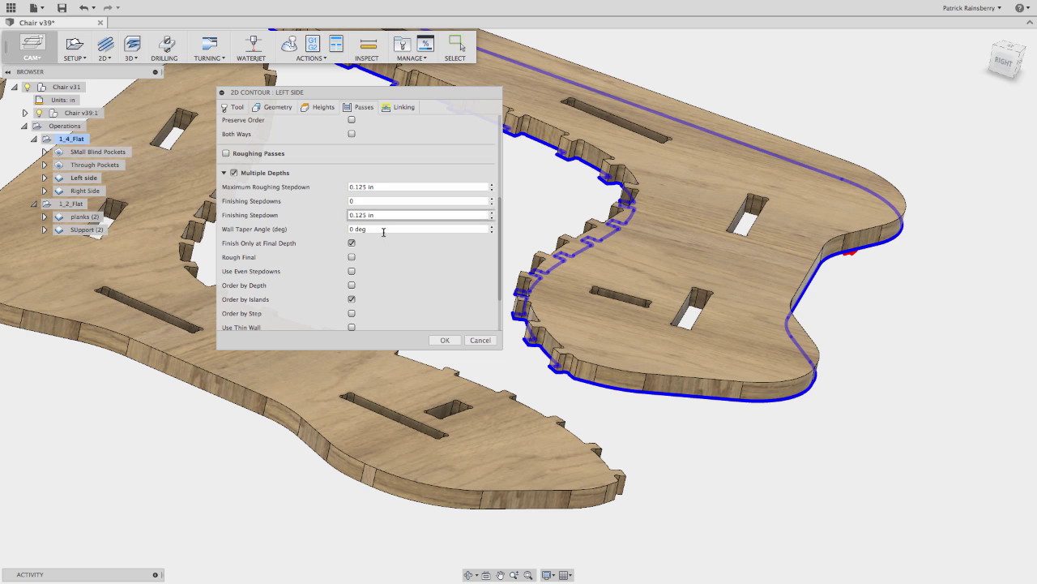
{"action": "left_click", "coordinate": [404, 107]}
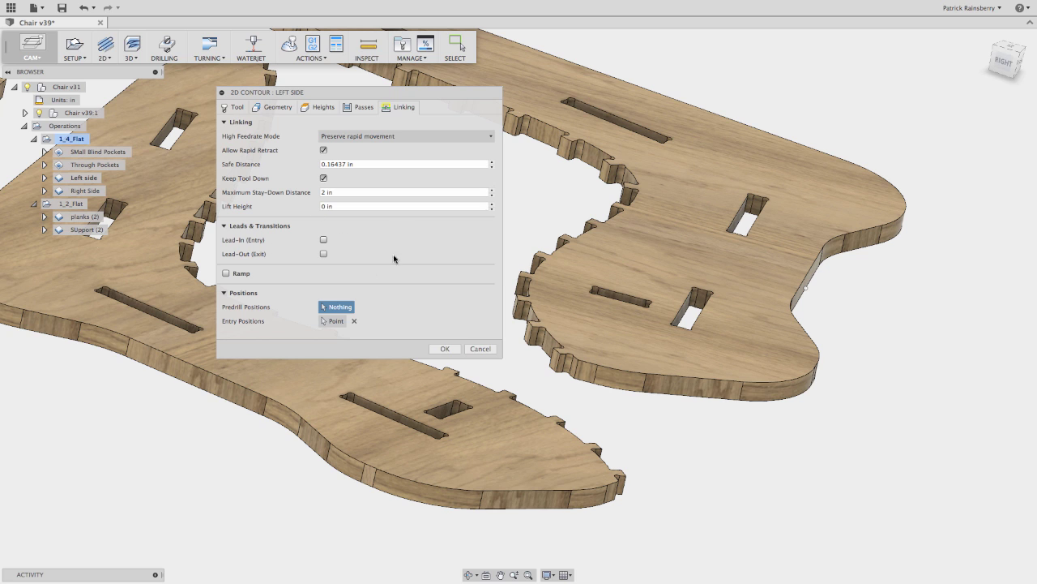
{"action": "left_click", "coordinate": [445, 348]}
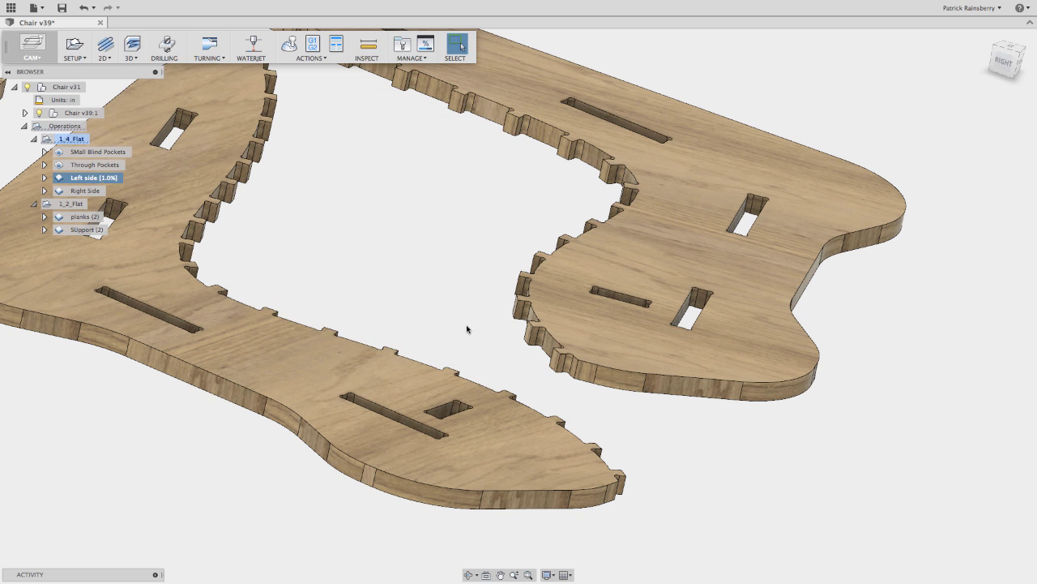
Step: Hide the Left side toolpath preview and zoom and orbit around the nested slat layout
{"action": "scroll", "coordinate": [715, 411], "scroll_direction": "up", "scroll_amount": 5}
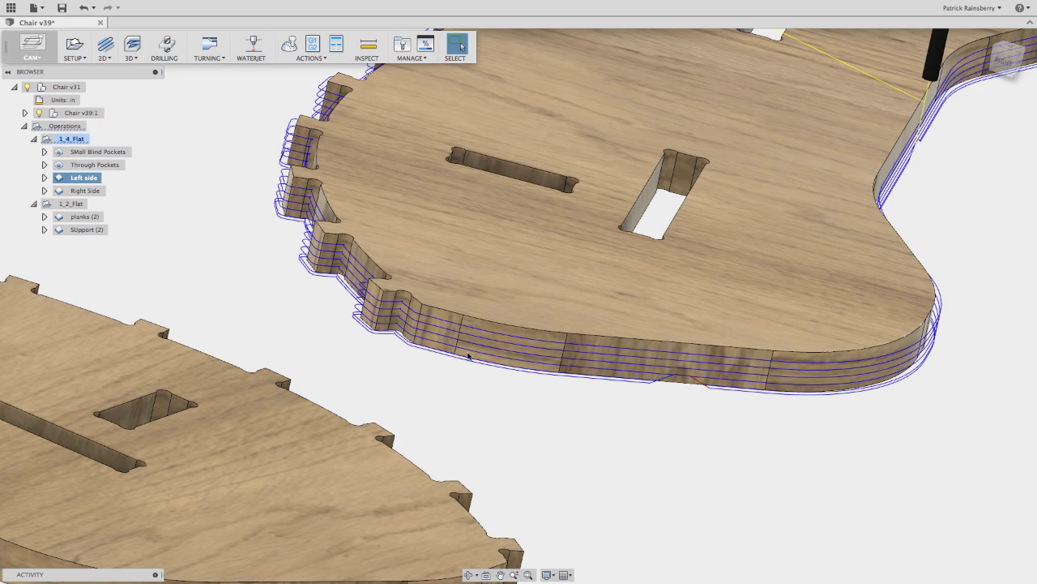
{"action": "scroll", "coordinate": [709, 396], "scroll_direction": "up", "scroll_amount": 2}
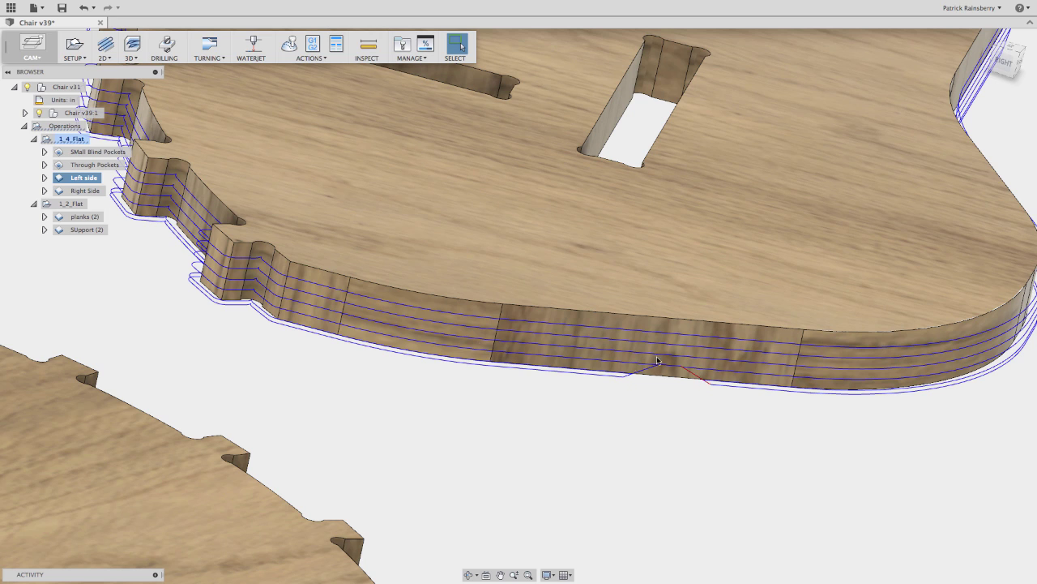
{"action": "scroll", "coordinate": [637, 412], "scroll_direction": "down", "scroll_amount": 10}
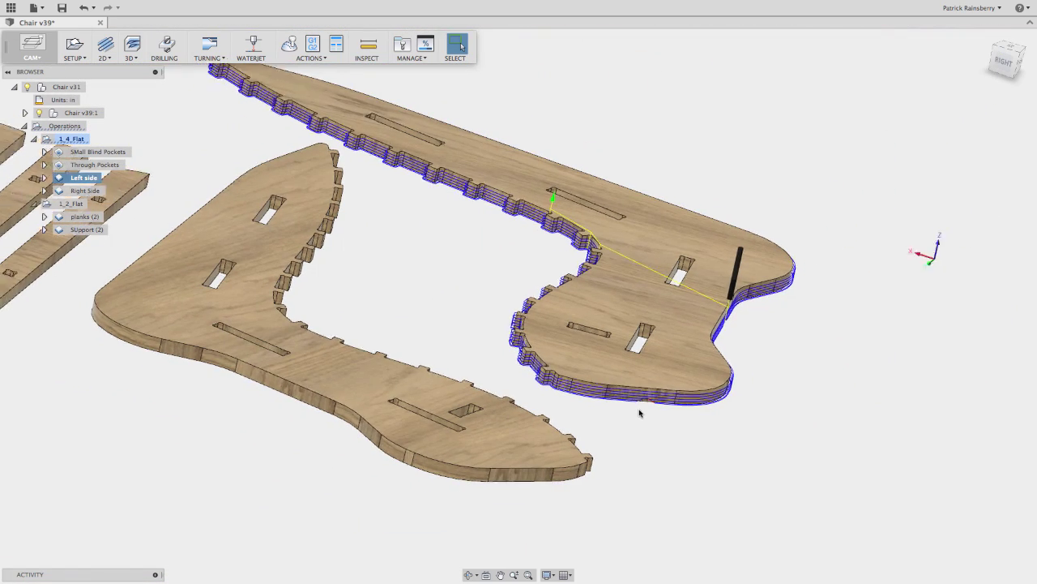
{"action": "left_click", "coordinate": [436, 284]}
{"action": "scroll", "coordinate": [436, 284], "scroll_direction": "down", "scroll_amount": 6}
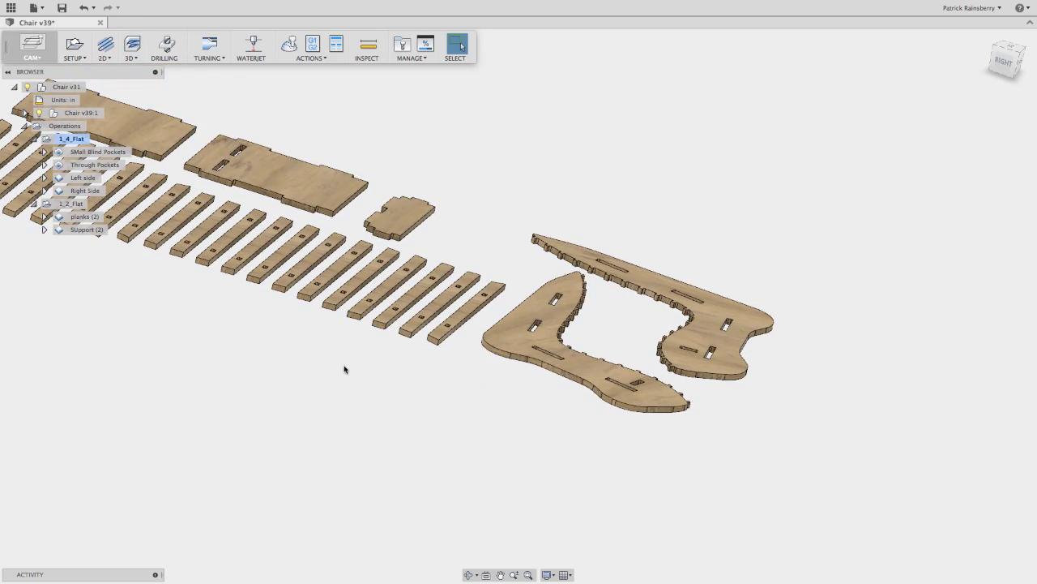
{"action": "middle_click_drag", "start_coordinate": [347, 369], "coordinate": [585, 336], "text": "shift"}
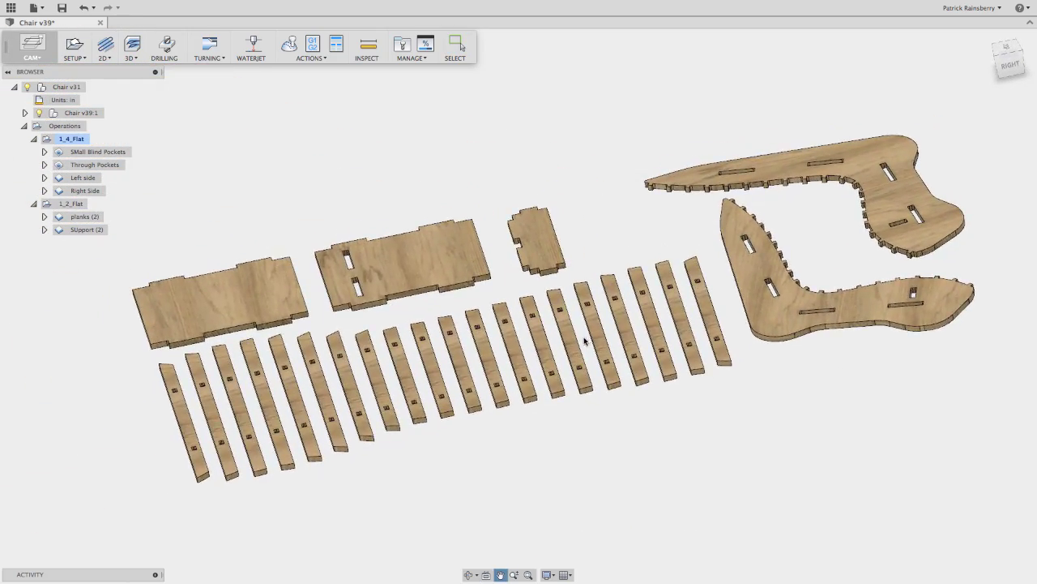
Step: Open the planks (2) 2D Contour for editing, move its dialog aside, and review the 20 plank chains and tabs
{"action": "left_click", "coordinate": [58, 219]}
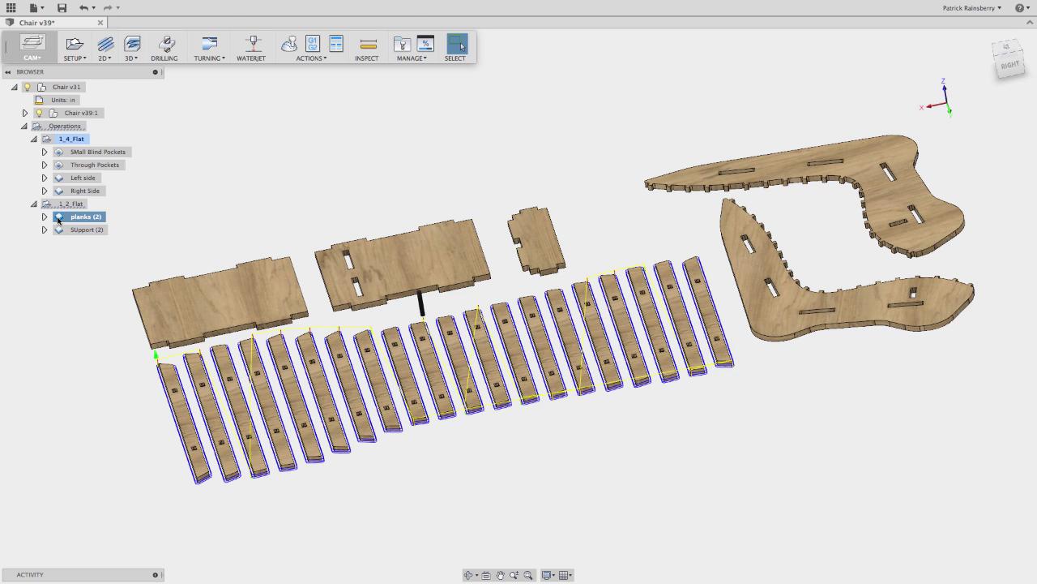
{"action": "key", "text": "Escape"}
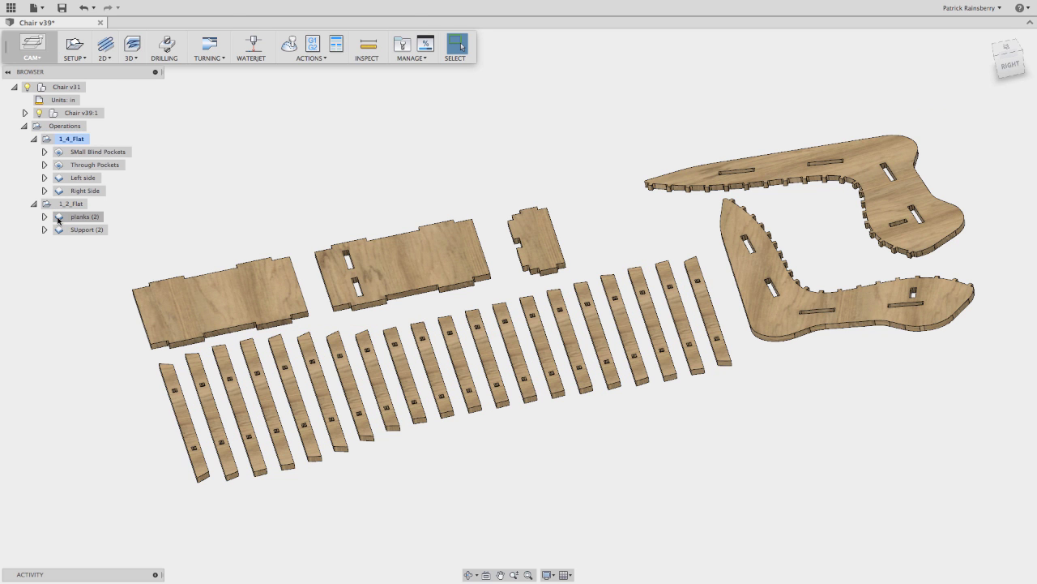
{"action": "double_click", "coordinate": [58, 217]}
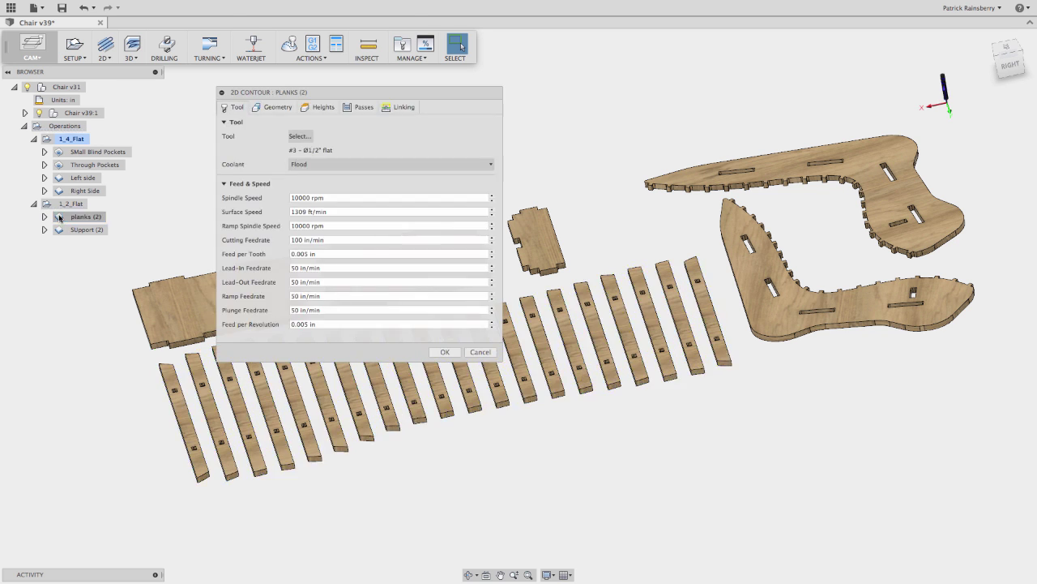
{"action": "left_click_drag", "start_coordinate": [320, 91], "coordinate": [821, 67]}
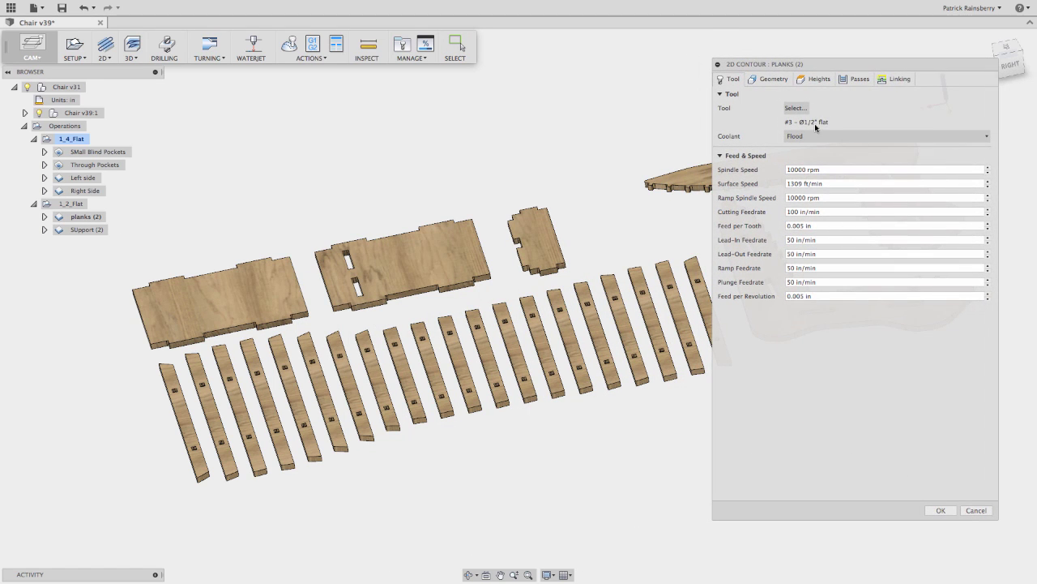
{"action": "left_click", "coordinate": [770, 81]}
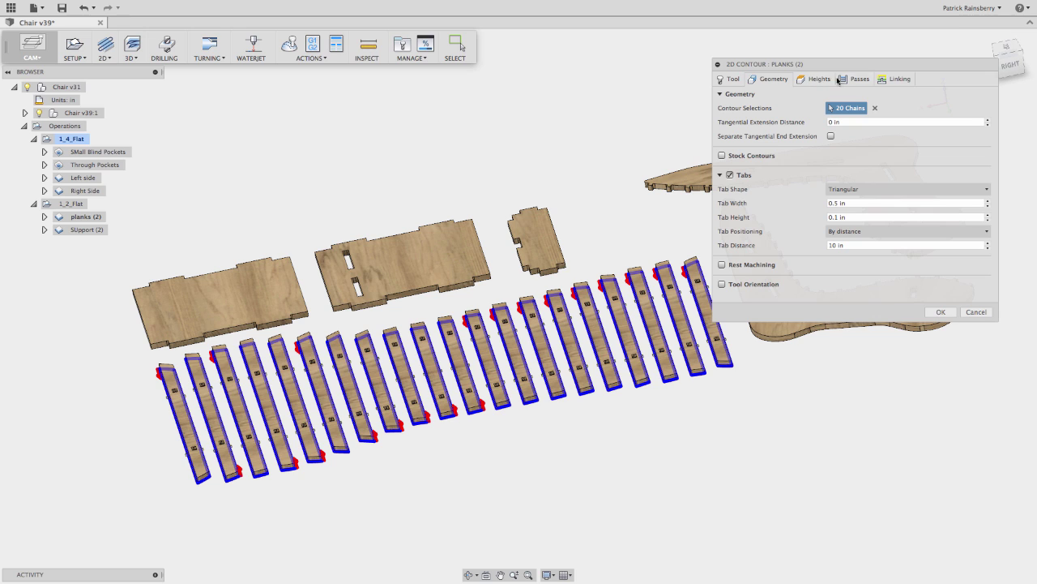
Step: Keep Sideways Compensation at Right (conventional milling), check the Linking settings, and accept planks (2)
{"action": "left_click", "coordinate": [848, 80]}
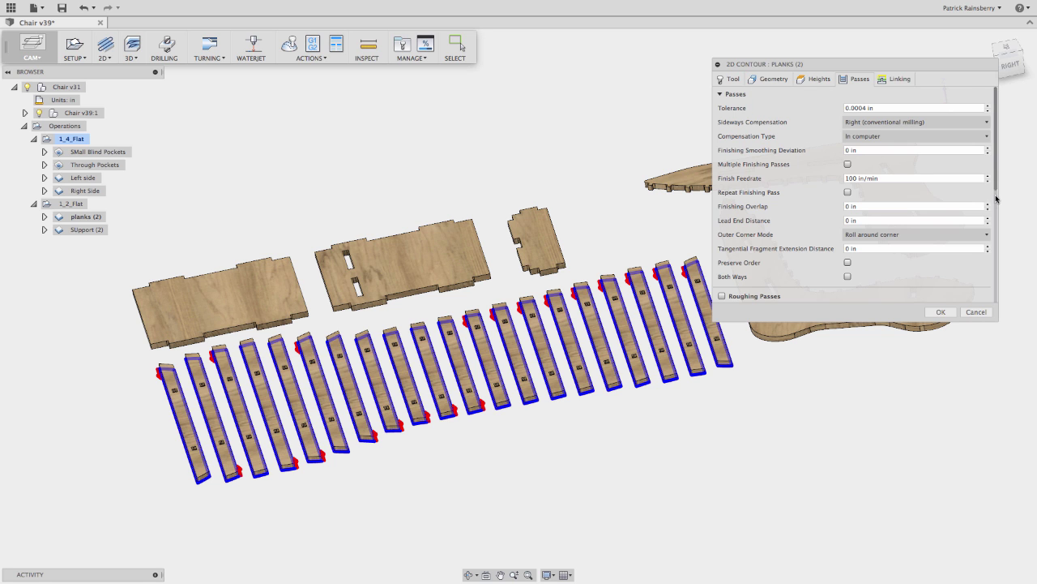
{"action": "left_click_drag", "start_coordinate": [997, 199], "coordinate": [997, 236]}
{"action": "scroll", "coordinate": [997, 236], "scroll_direction": "up", "scroll_amount": 5}
{"action": "mouse_move", "coordinate": [865, 123]}
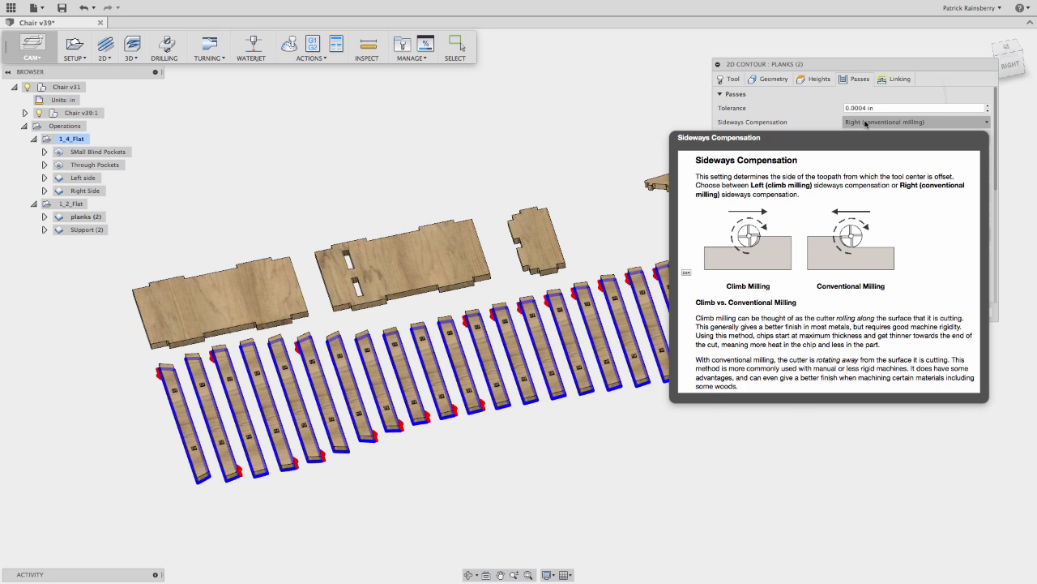
{"action": "left_click", "coordinate": [861, 123]}
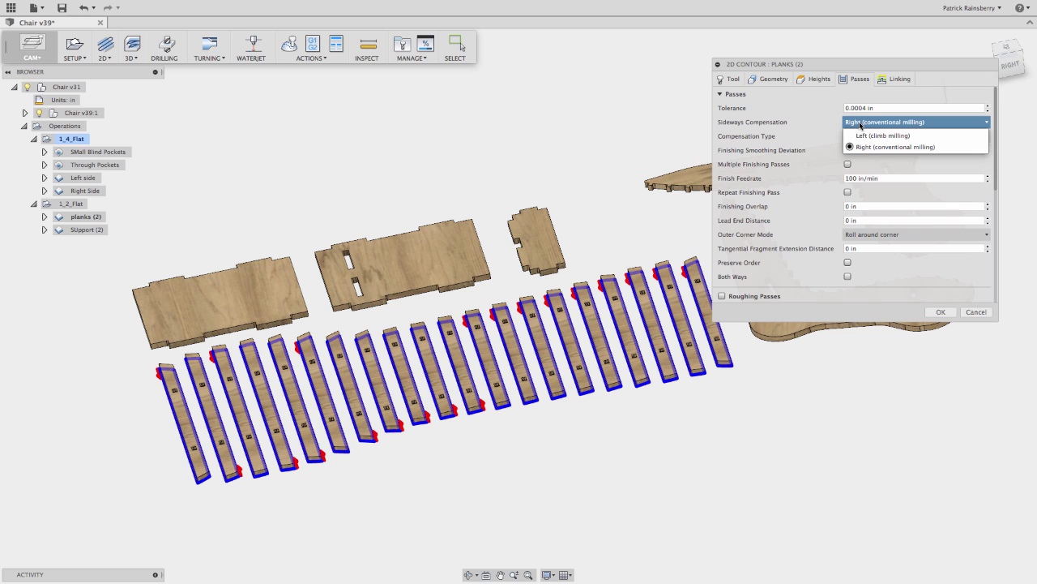
{"action": "left_click", "coordinate": [818, 123]}
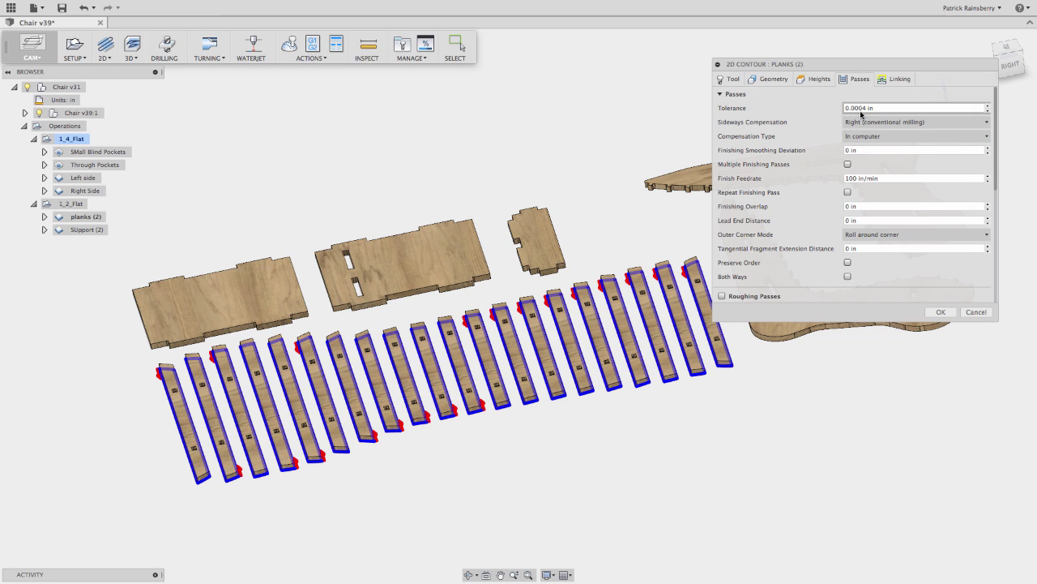
{"action": "mouse_move", "coordinate": [864, 123]}
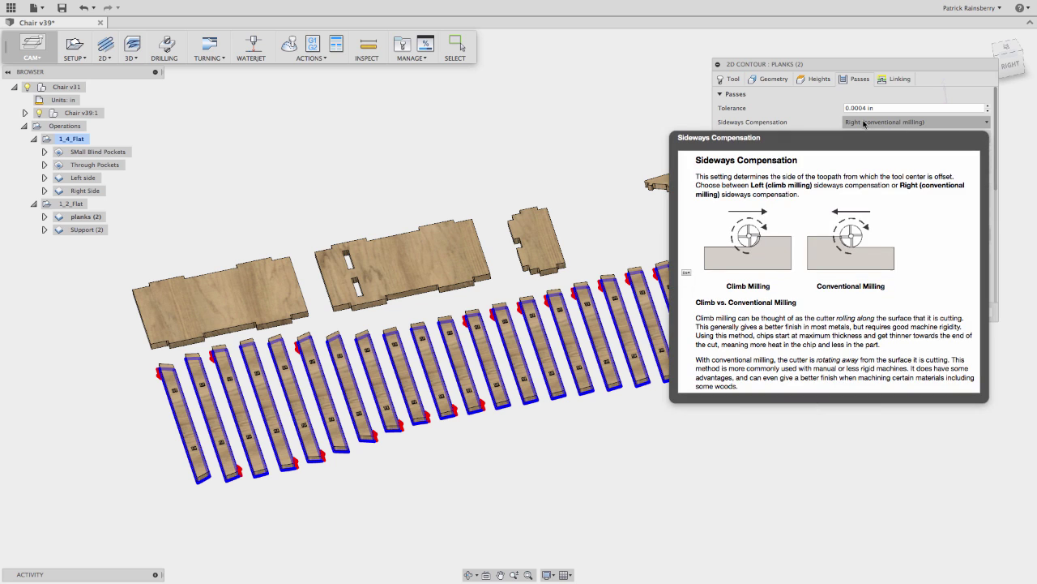
{"action": "left_click", "coordinate": [900, 80]}
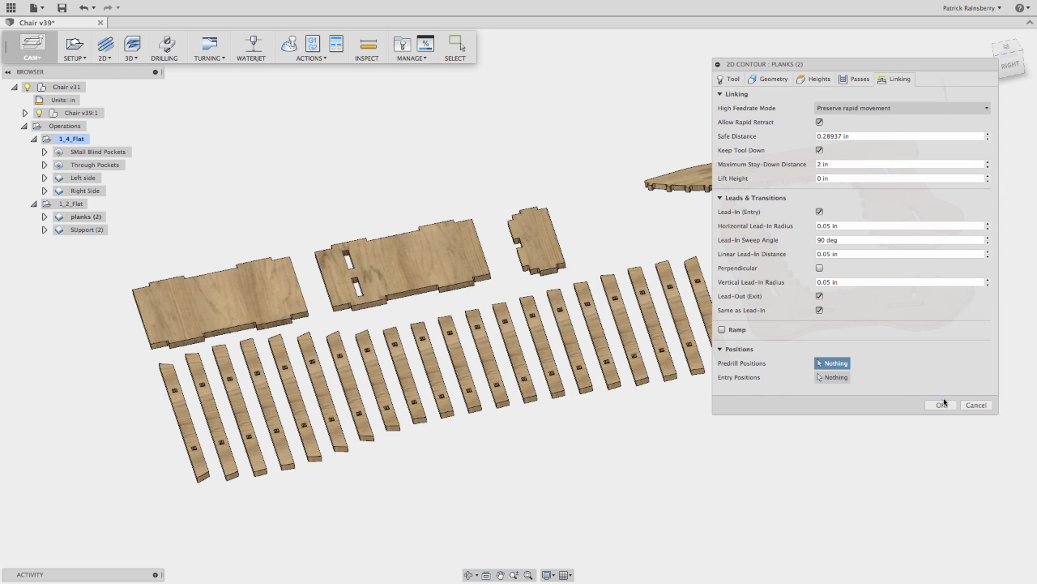
{"action": "left_click", "coordinate": [942, 405]}
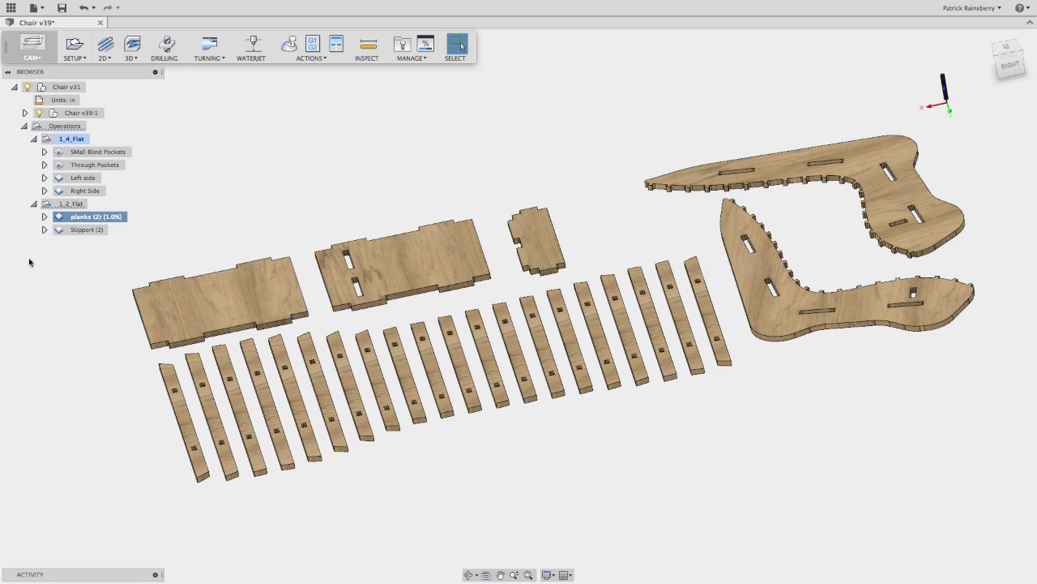
Step: Inspect the Support (2) toolpath around the notched panel edges, then return to Home and select all operations
{"action": "left_click", "coordinate": [63, 230]}
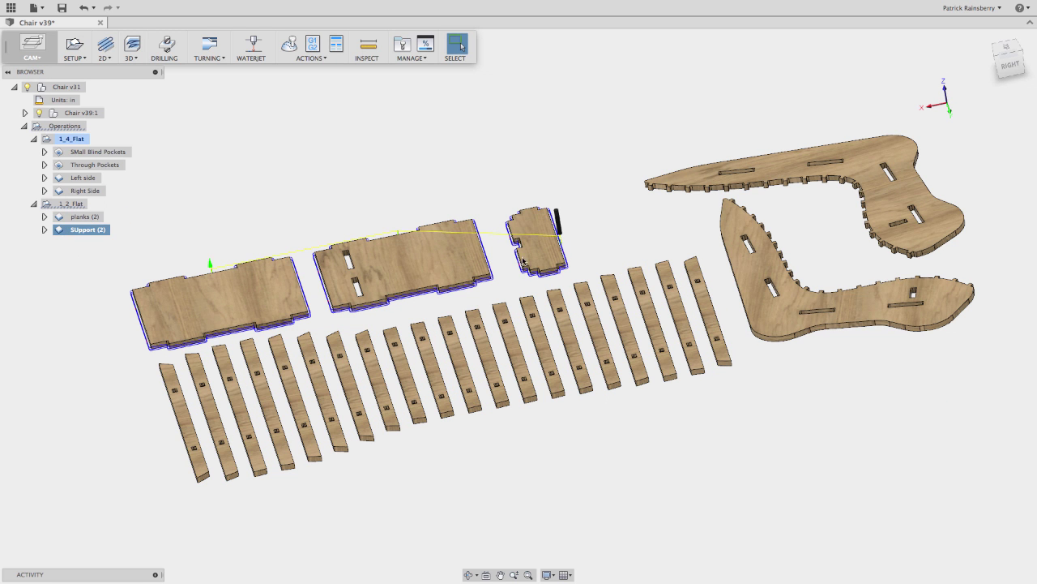
{"action": "scroll", "coordinate": [375, 319], "scroll_direction": "up", "scroll_amount": 5}
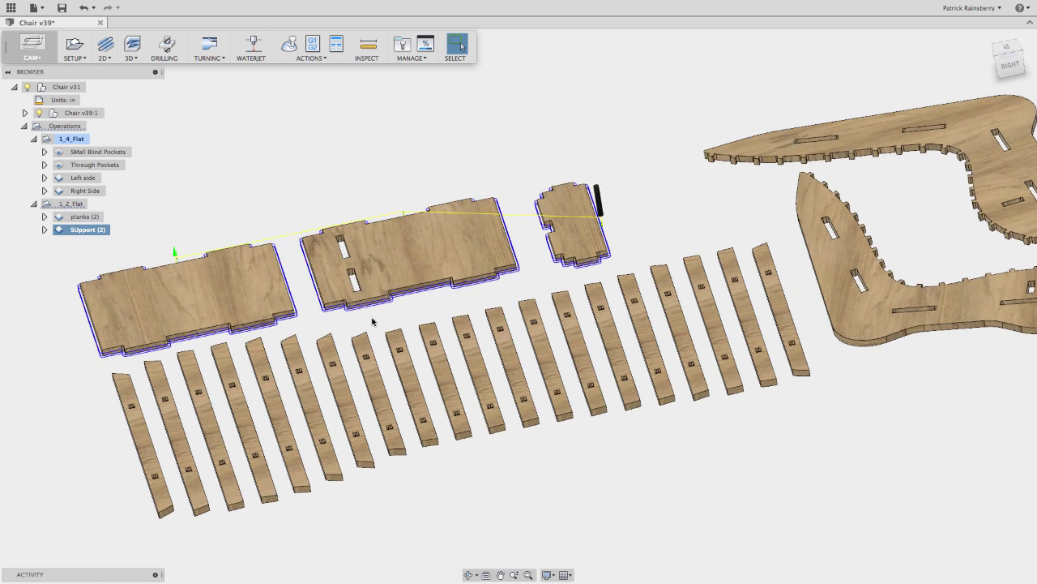
{"action": "scroll", "coordinate": [372, 321], "scroll_direction": "up", "scroll_amount": 5}
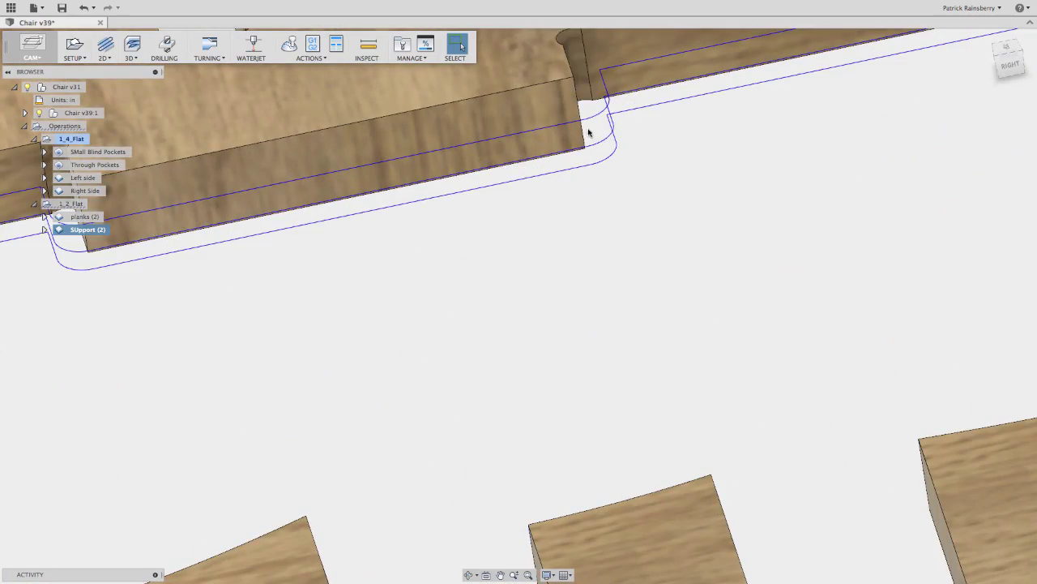
{"action": "scroll", "coordinate": [585, 154], "scroll_direction": "down", "scroll_amount": 1}
{"action": "scroll", "coordinate": [584, 180], "scroll_direction": "down", "scroll_amount": 6}
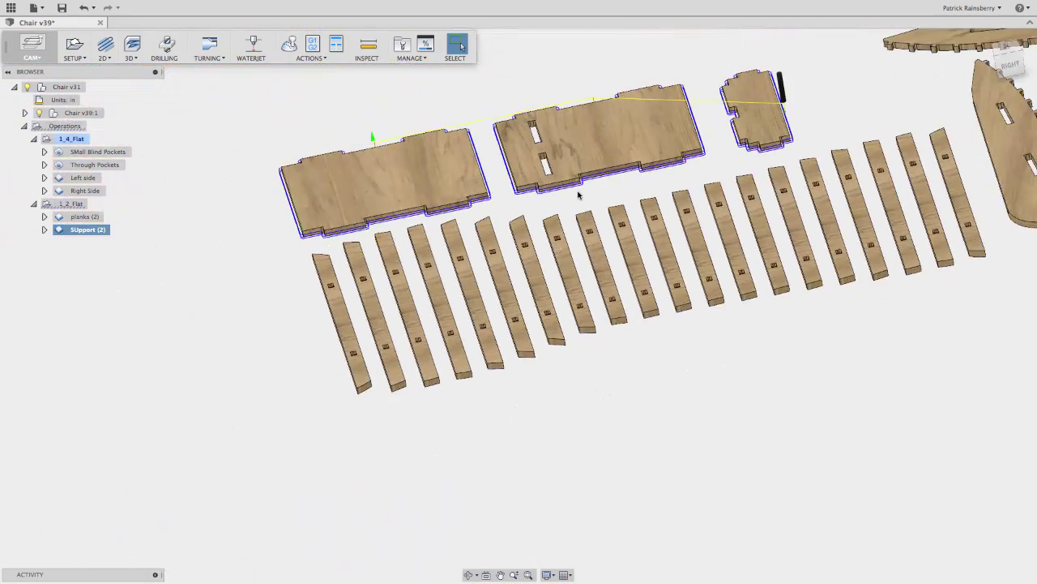
{"action": "scroll", "coordinate": [290, 234], "scroll_direction": "up", "scroll_amount": 5}
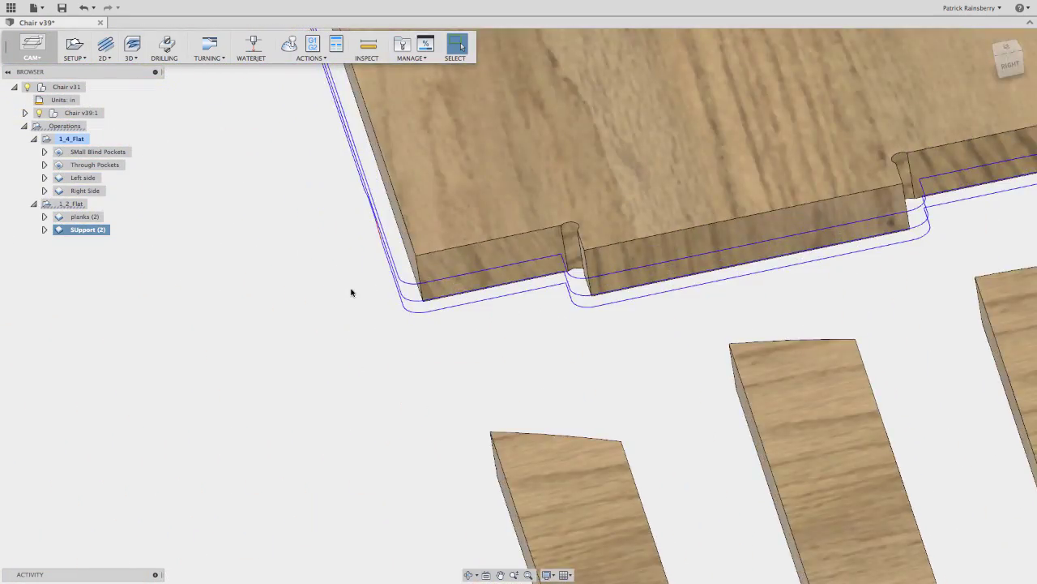
{"action": "middle_click_drag", "start_coordinate": [373, 289], "coordinate": [522, 281], "text": "shift"}
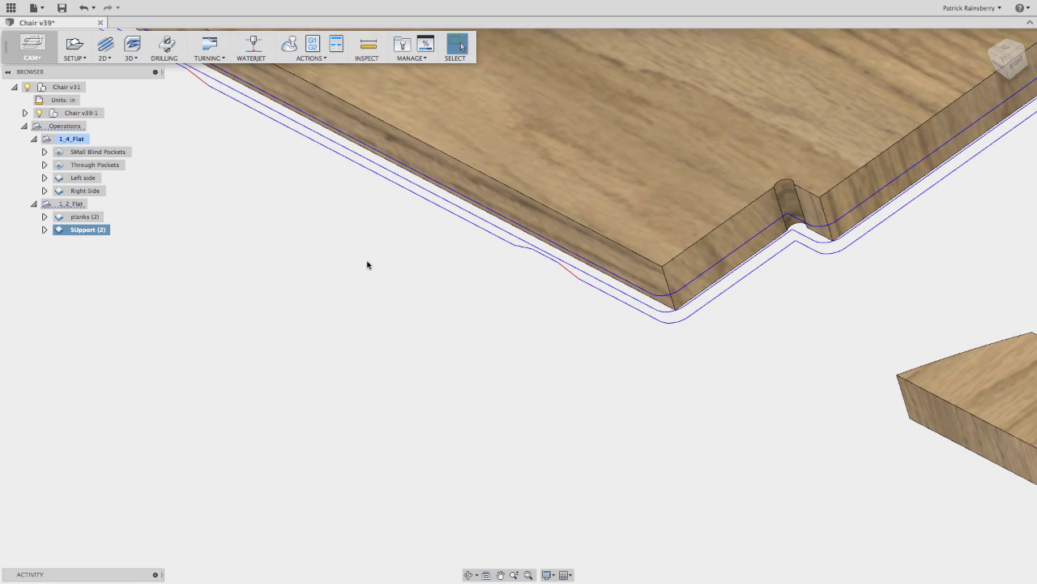
{"action": "scroll", "coordinate": [359, 255], "scroll_direction": "down", "scroll_amount": 2}
{"action": "key", "text": "F6"}
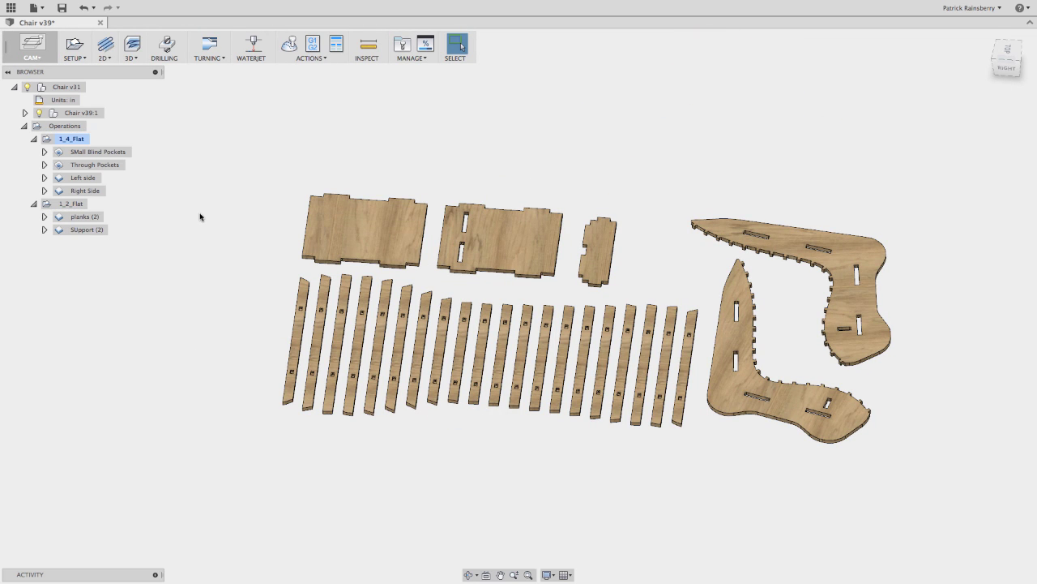
{"action": "left_click", "coordinate": [63, 127]}
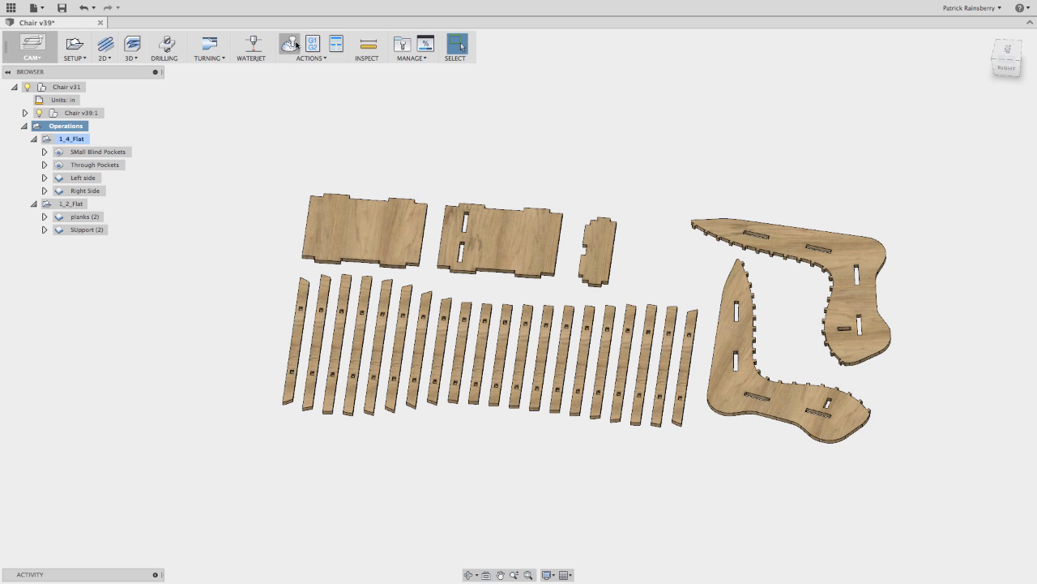
Step: Simulate all operations with stock shown, stepping through Through Pockets, Left side and Right Side to the end
{"action": "left_click", "coordinate": [296, 45]}
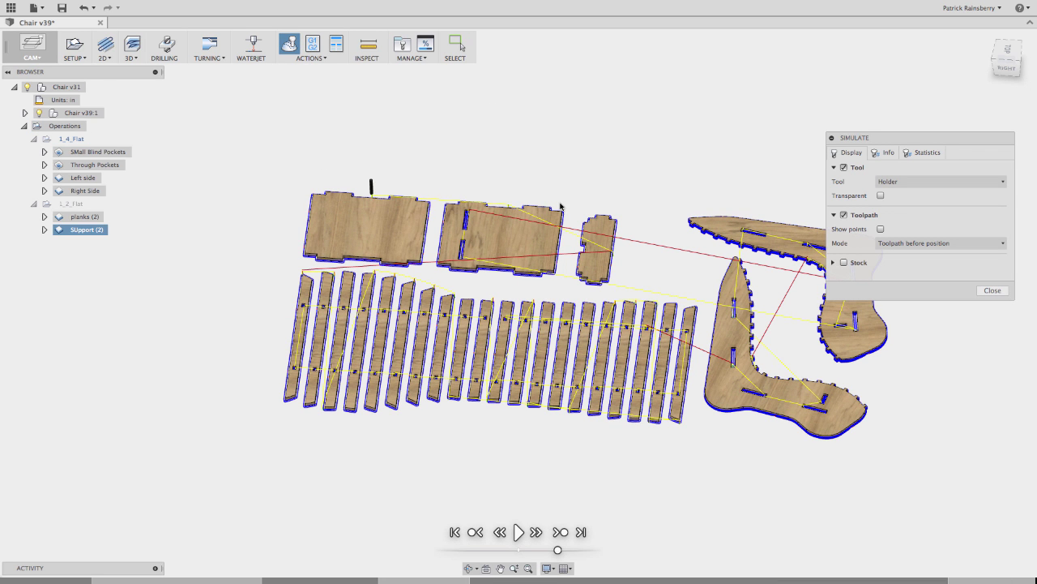
{"action": "left_click", "coordinate": [519, 532]}
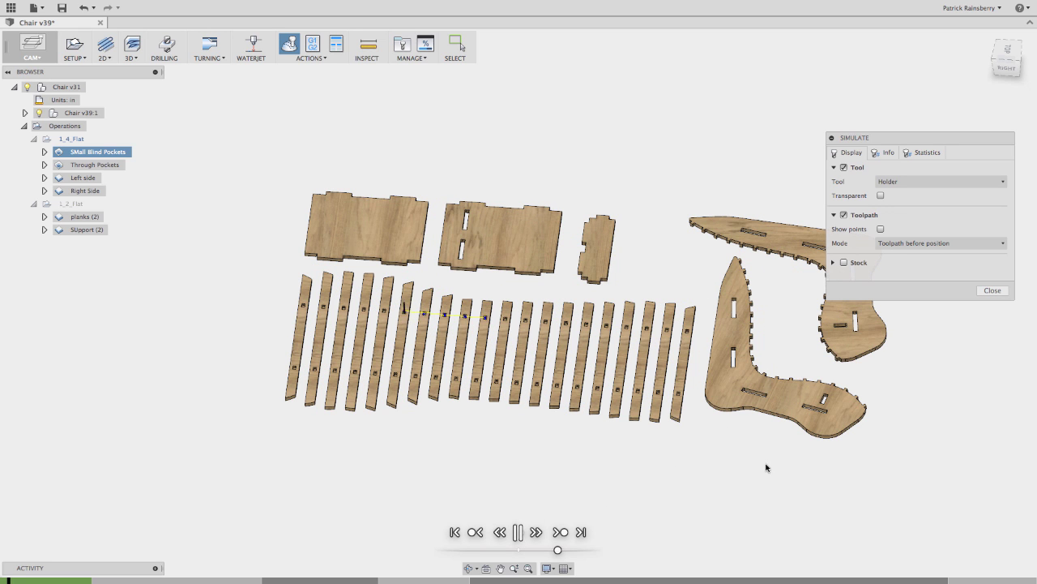
{"action": "left_click_drag", "start_coordinate": [558, 551], "coordinate": [571, 550]}
{"action": "left_click", "coordinate": [844, 262]}
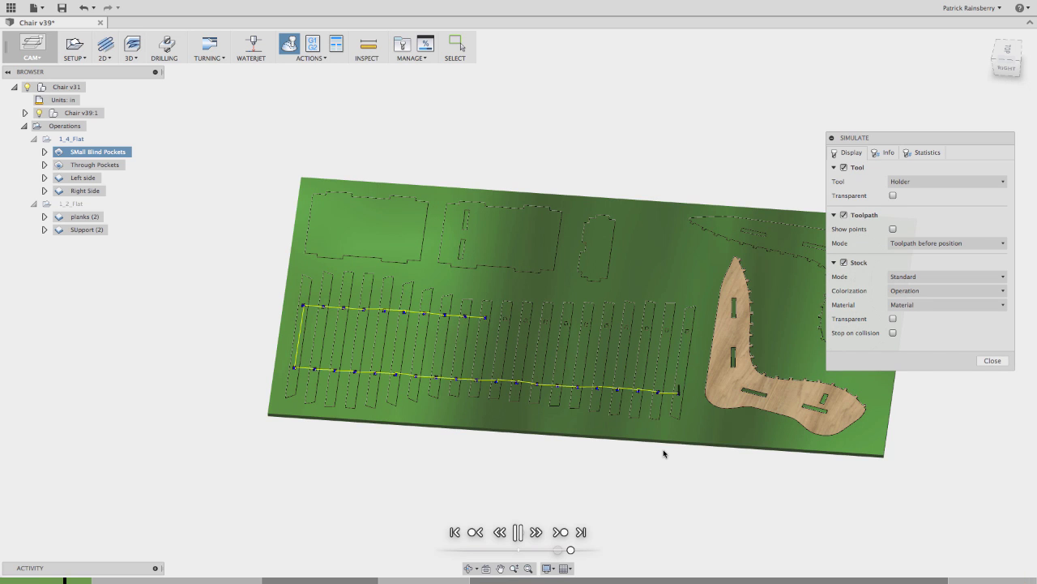
{"action": "scroll", "coordinate": [663, 453], "scroll_direction": "up", "scroll_amount": 2}
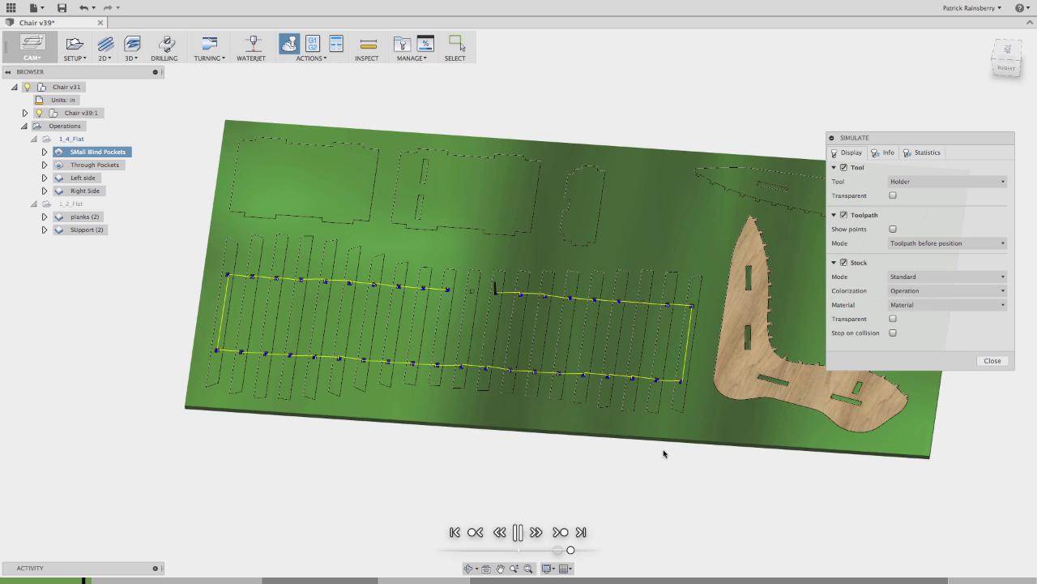
{"action": "left_click", "coordinate": [560, 532]}
{"action": "left_click", "coordinate": [560, 532]}
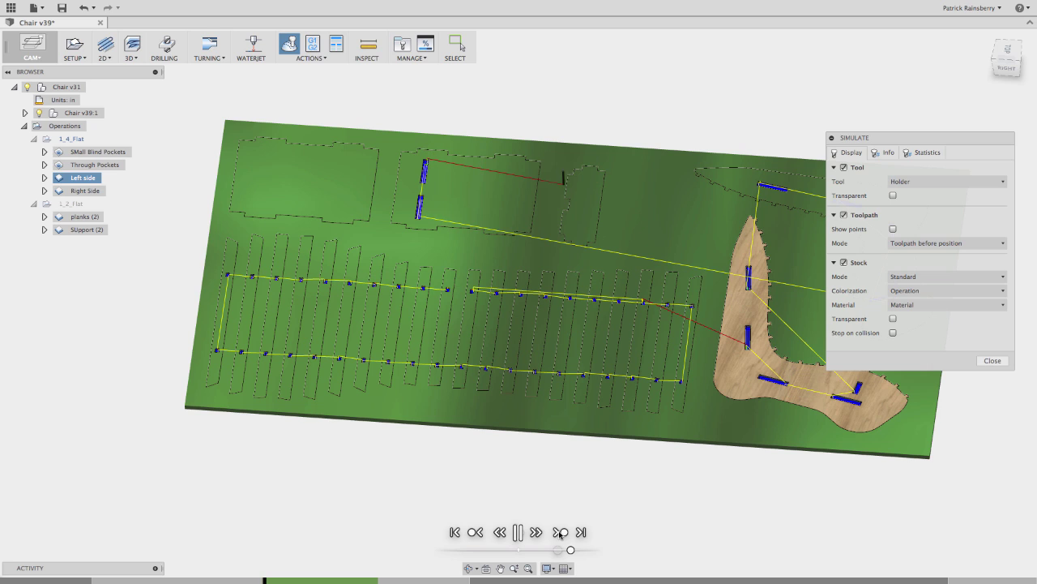
{"action": "left_click", "coordinate": [560, 532]}
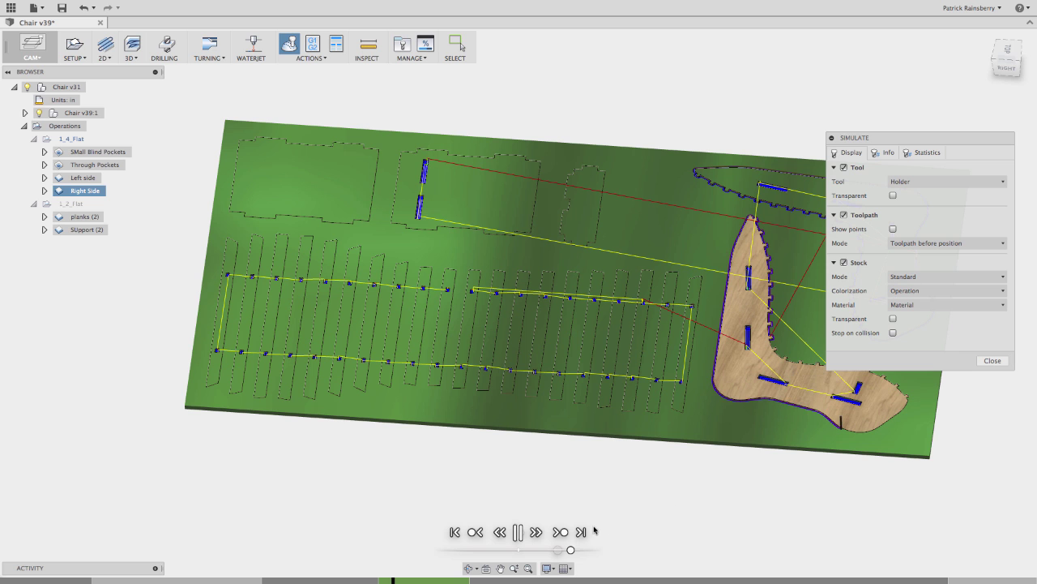
{"action": "left_click", "coordinate": [581, 531]}
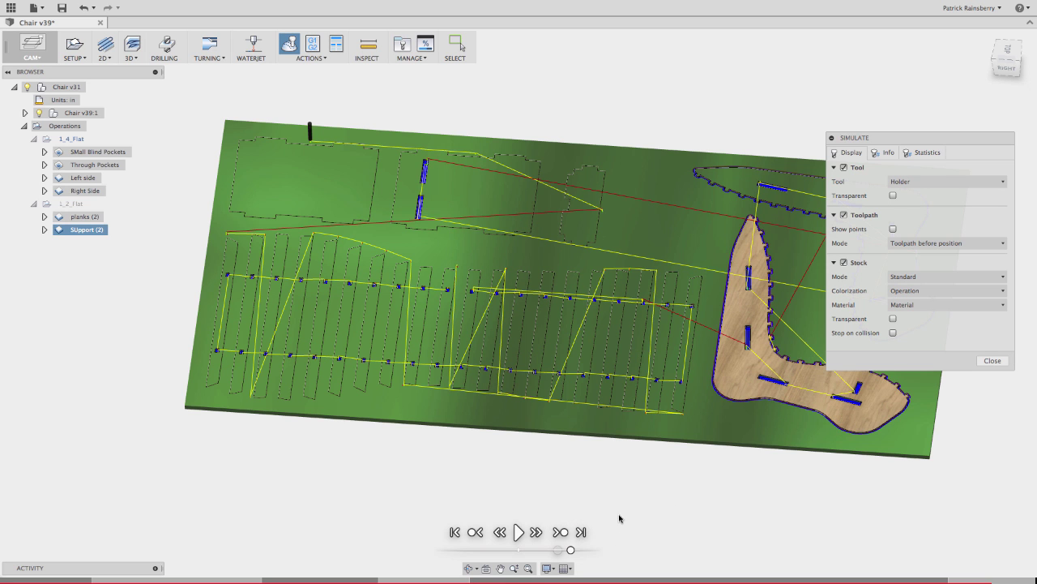
Step: Orbit and zoom over the cut stock to check the planks and chair side toolpaths, then close the simulation
{"action": "middle_click_drag", "start_coordinate": [563, 436], "coordinate": [572, 499], "text": "shift"}
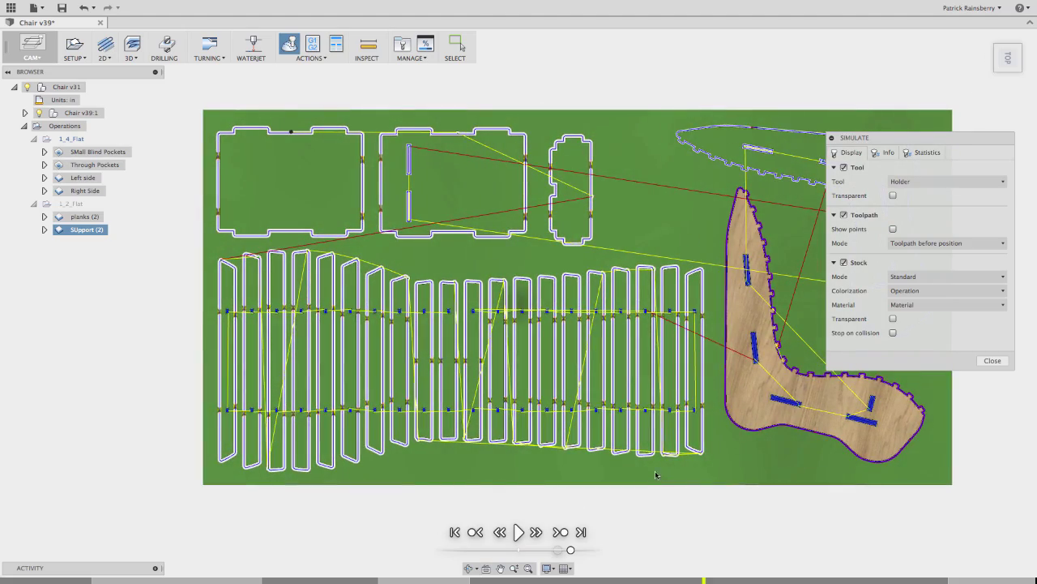
{"action": "scroll", "coordinate": [592, 500], "scroll_direction": "up", "scroll_amount": 4}
{"action": "scroll", "coordinate": [464, 380], "scroll_direction": "up", "scroll_amount": 8}
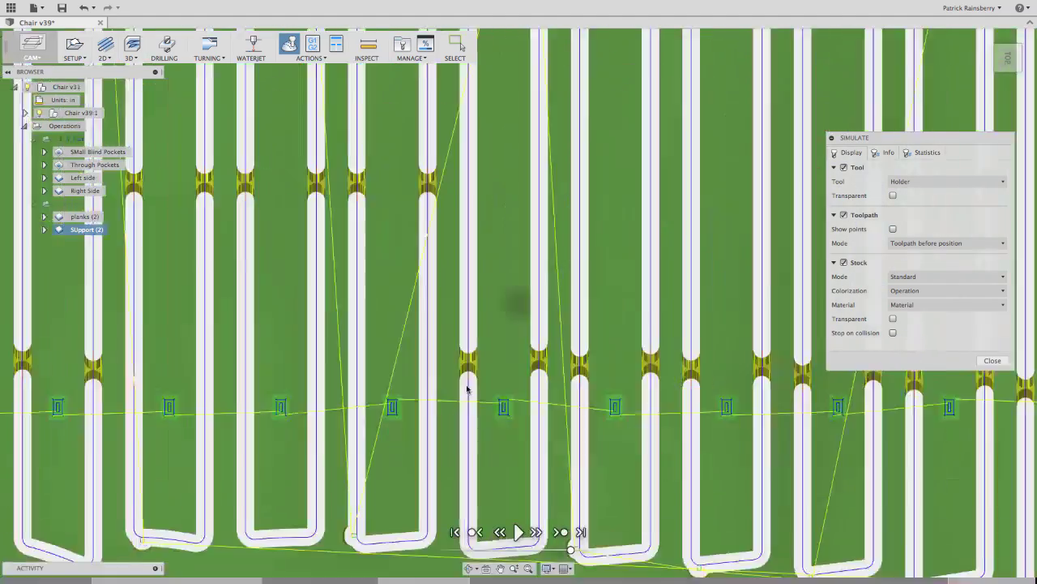
{"action": "scroll", "coordinate": [409, 329], "scroll_direction": "down", "scroll_amount": 10}
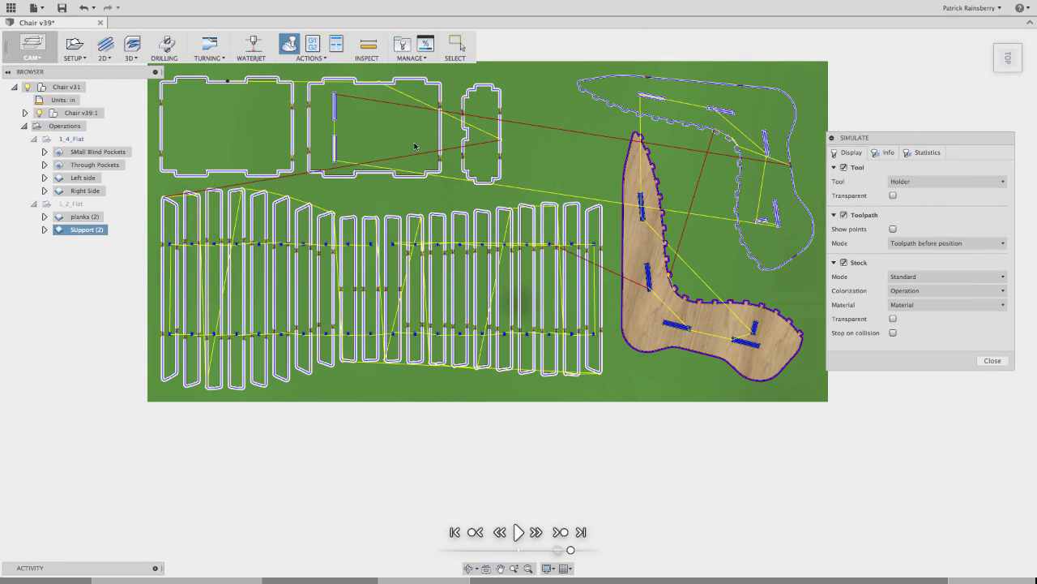
{"action": "scroll", "coordinate": [495, 113], "scroll_direction": "up", "scroll_amount": 1}
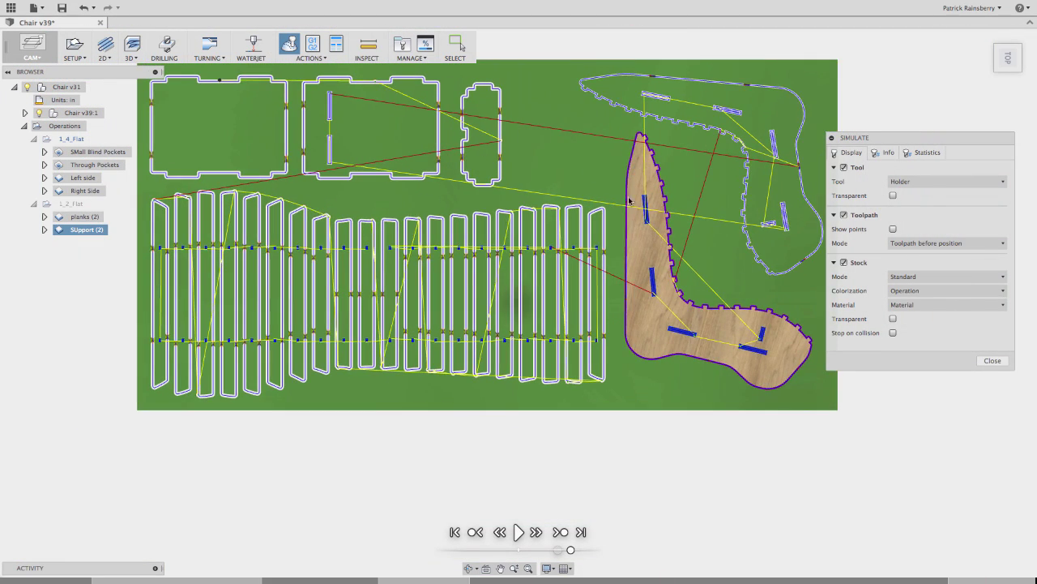
{"action": "scroll", "coordinate": [822, 198], "scroll_direction": "up", "scroll_amount": 4}
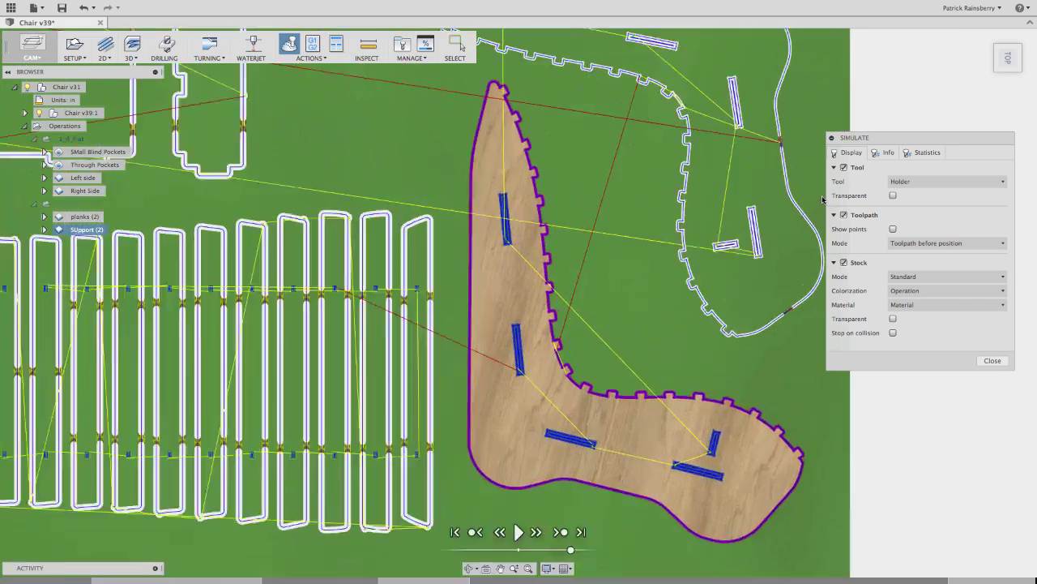
{"action": "scroll", "coordinate": [822, 199], "scroll_direction": "up", "scroll_amount": 5}
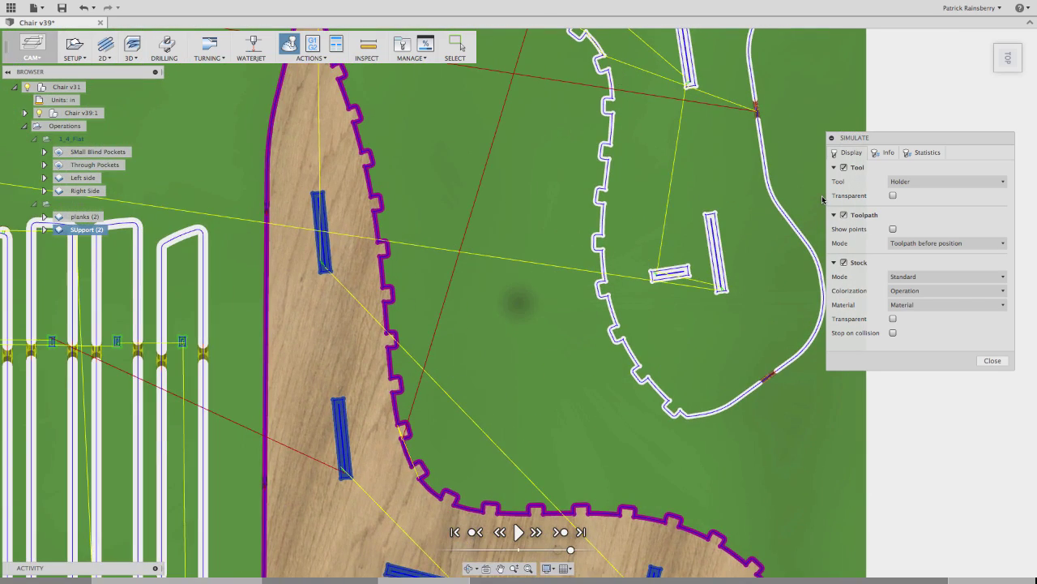
{"action": "scroll", "coordinate": [823, 199], "scroll_direction": "up", "scroll_amount": 2}
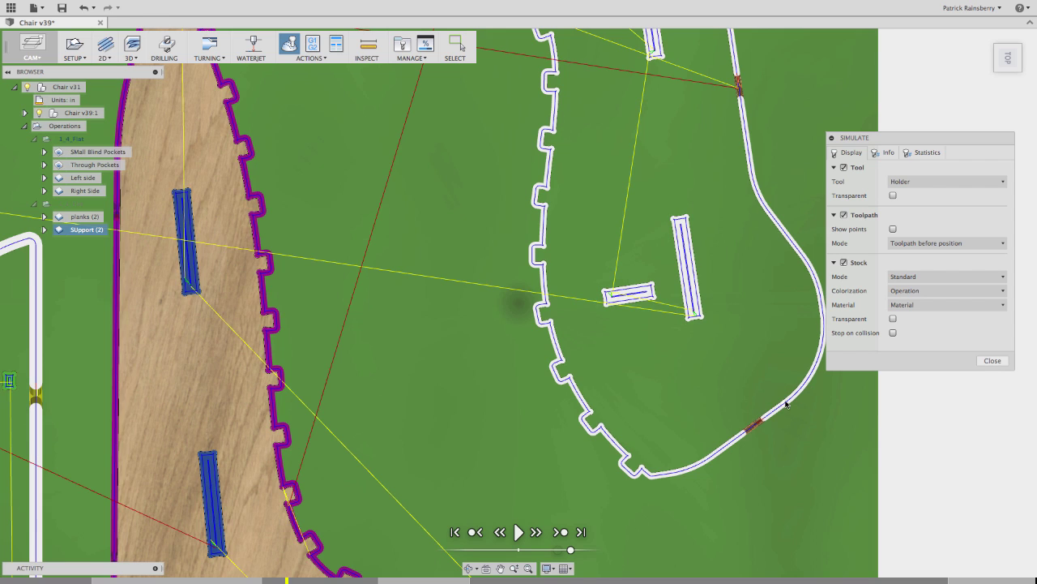
{"action": "scroll", "coordinate": [785, 403], "scroll_direction": "up", "scroll_amount": 4}
{"action": "scroll", "coordinate": [784, 403], "scroll_direction": "down", "scroll_amount": 3}
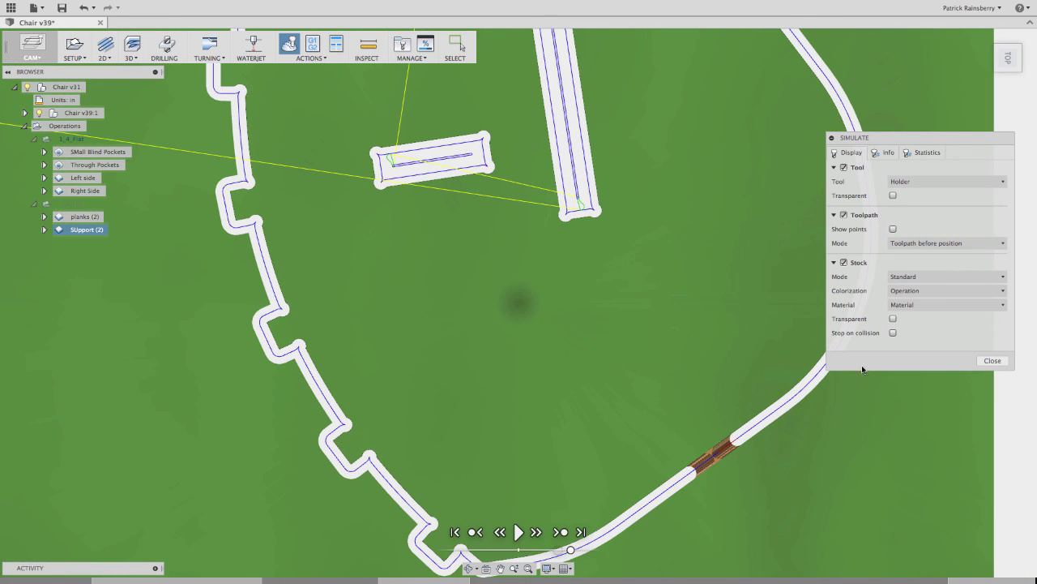
{"action": "left_click", "coordinate": [992, 360]}
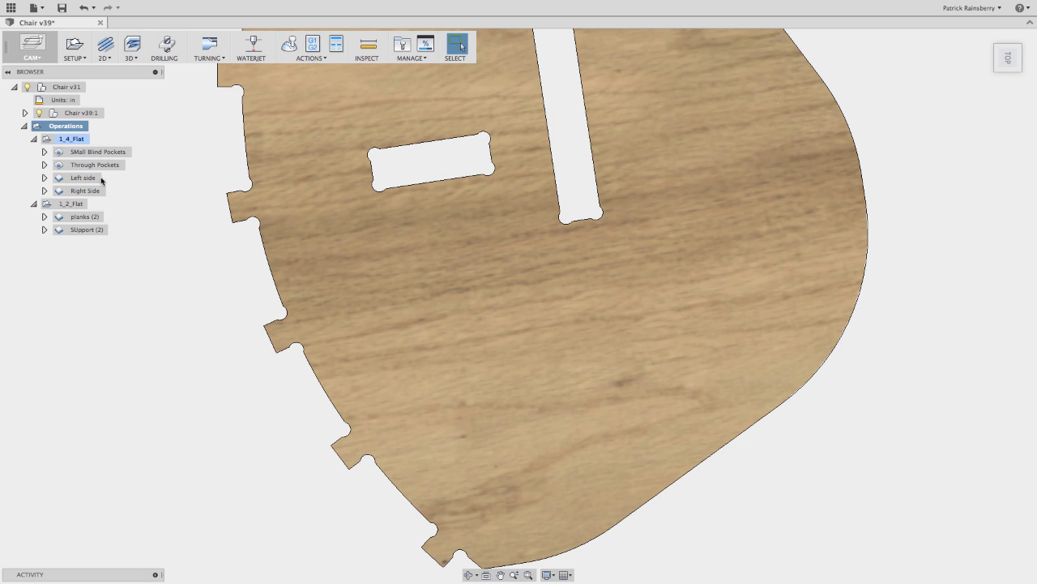
Step: Post-process the 1_4_Flat setup with the ShopBot ISO post to its matching 1_4_Flat .nc file
{"action": "left_click", "coordinate": [77, 140]}
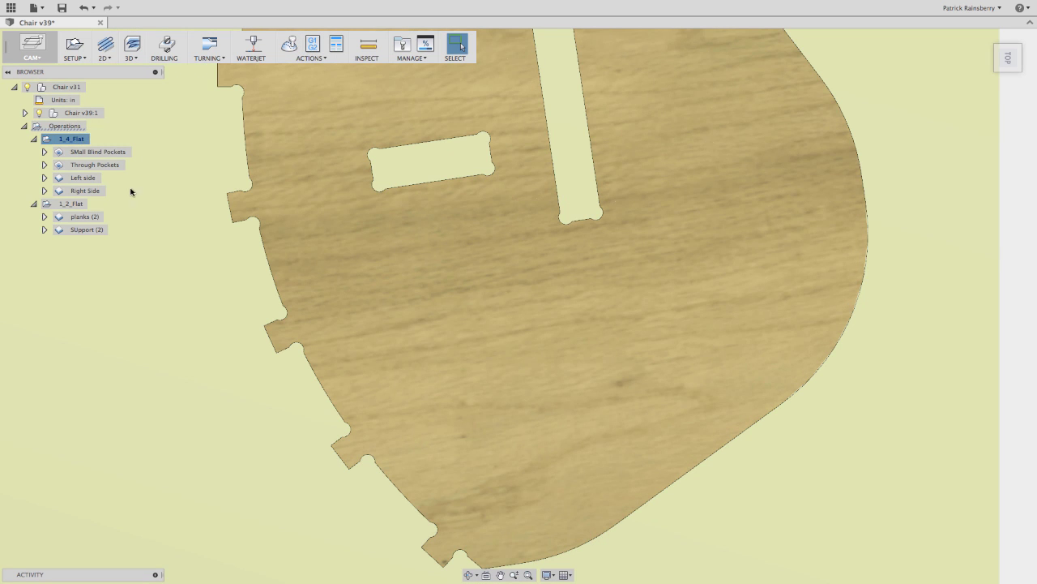
{"action": "left_click", "coordinate": [67, 138]}
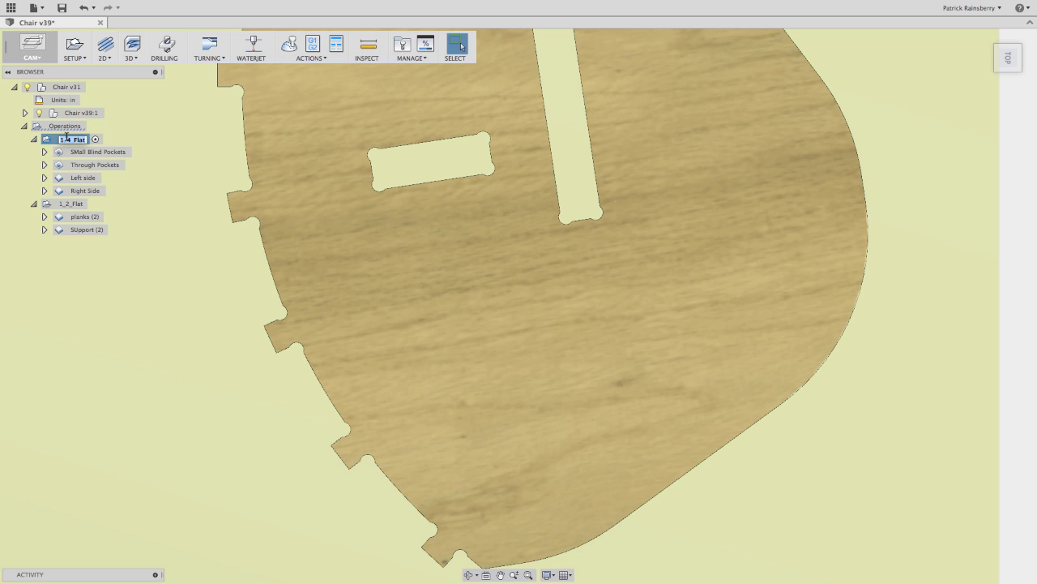
{"action": "key", "text": "Return"}
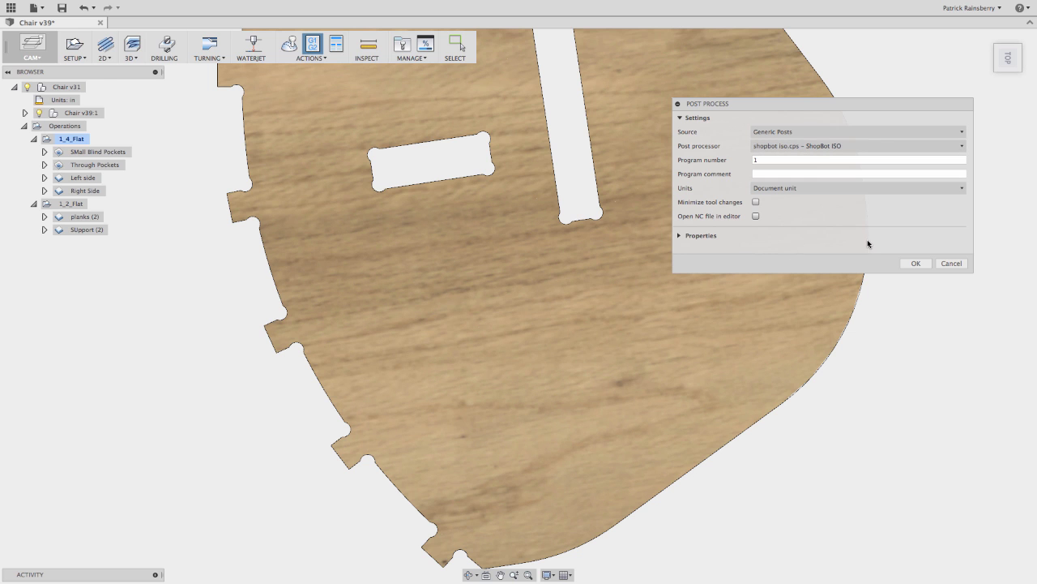
{"action": "left_click", "coordinate": [910, 263]}
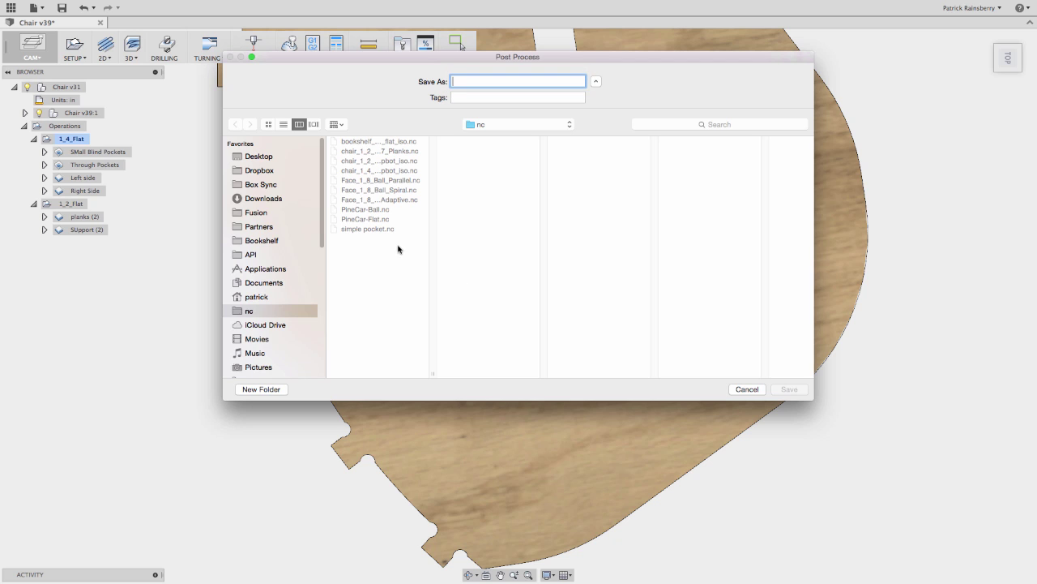
{"action": "left_click", "coordinate": [374, 171]}
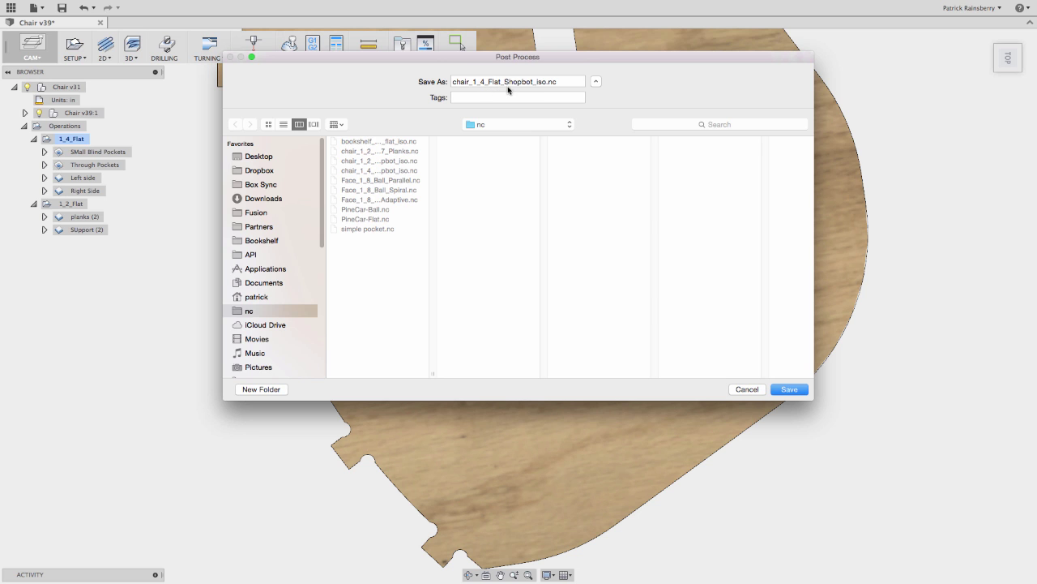
{"action": "left_click", "coordinate": [760, 391]}
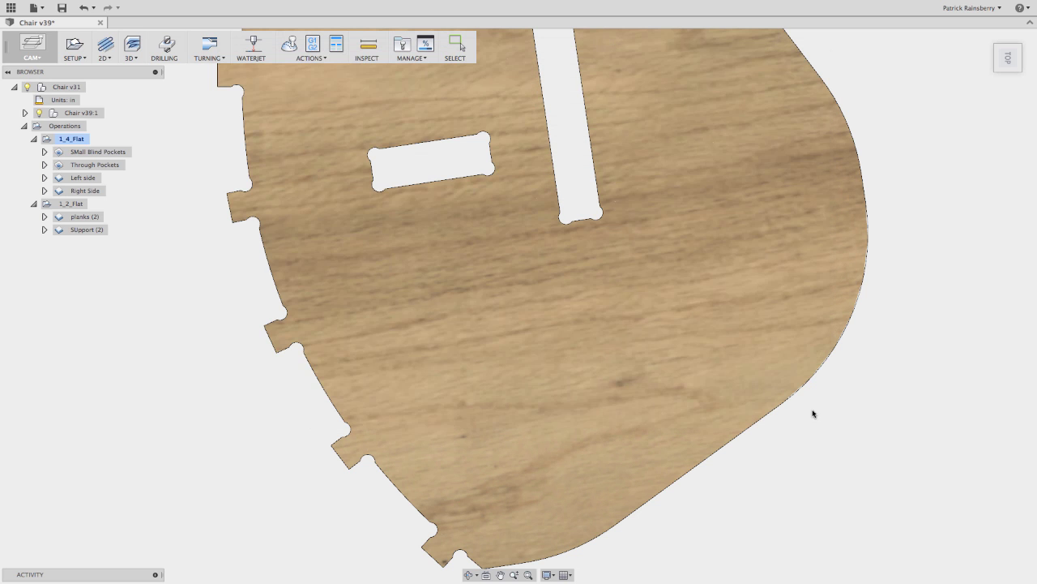
Step: Post-process the 1_2_Flat setup with ShopBot ISO to chair_1_2_Flat_Shopbot_iso.nc
{"action": "left_click", "coordinate": [68, 204]}
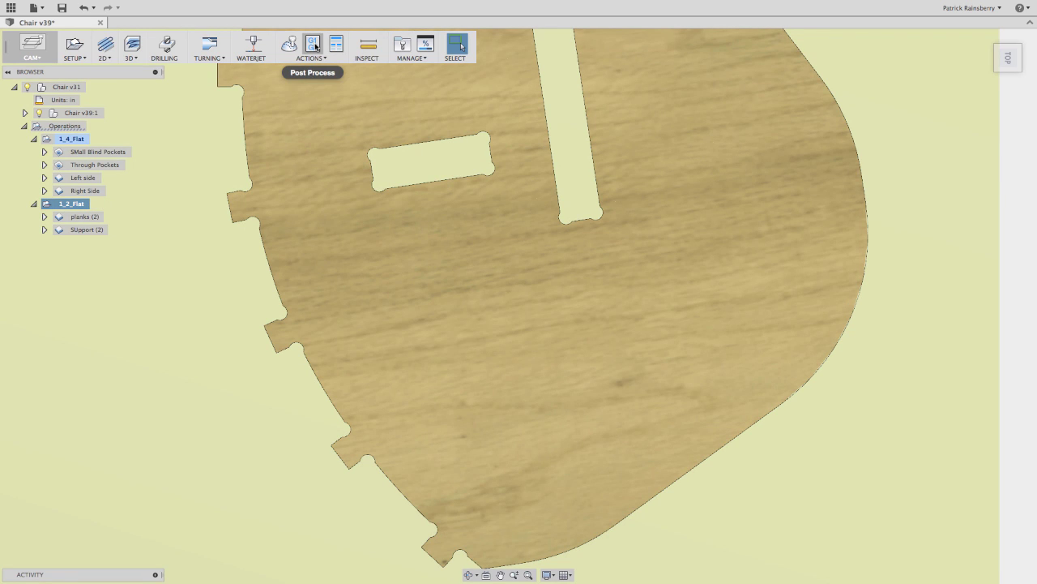
{"action": "left_click", "coordinate": [315, 47]}
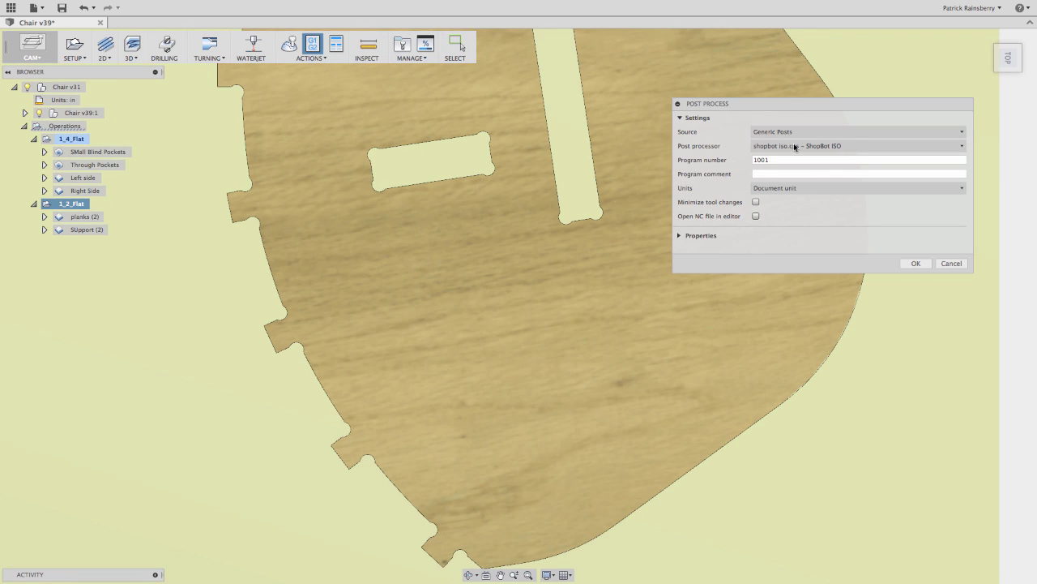
{"action": "left_click", "coordinate": [915, 263]}
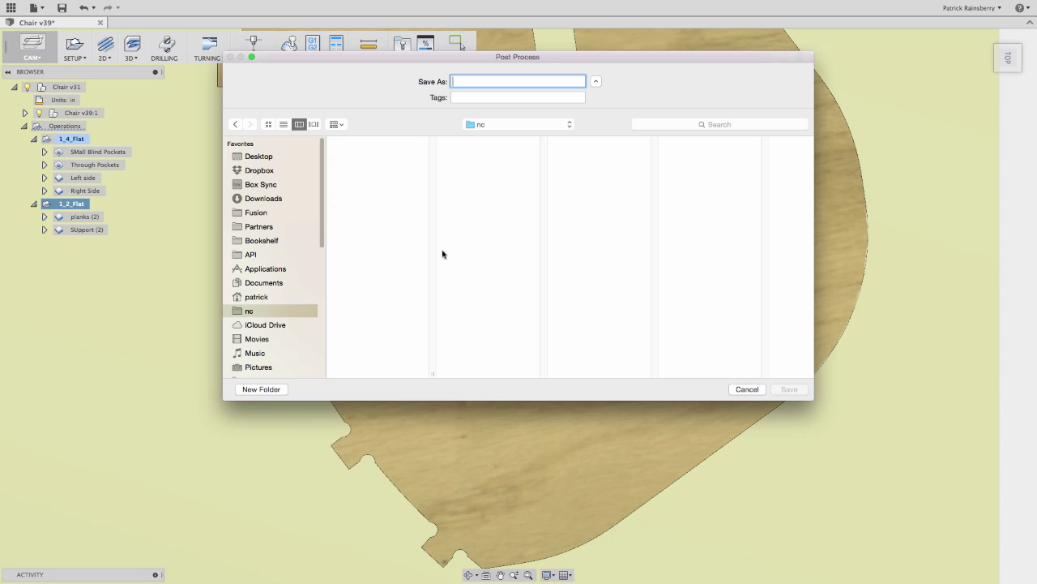
{"action": "left_click", "coordinate": [380, 161]}
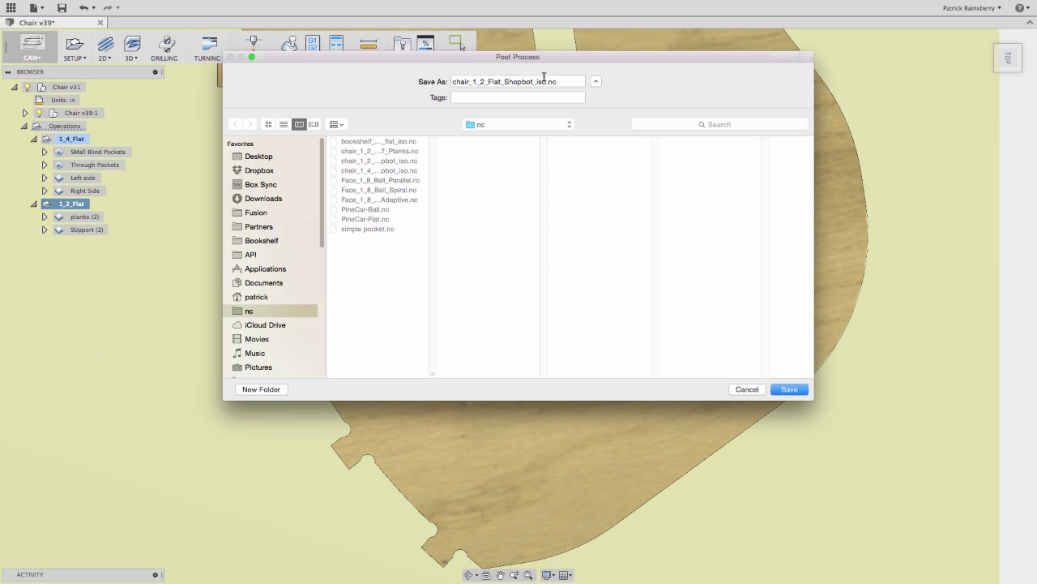
{"action": "left_click", "coordinate": [760, 390]}
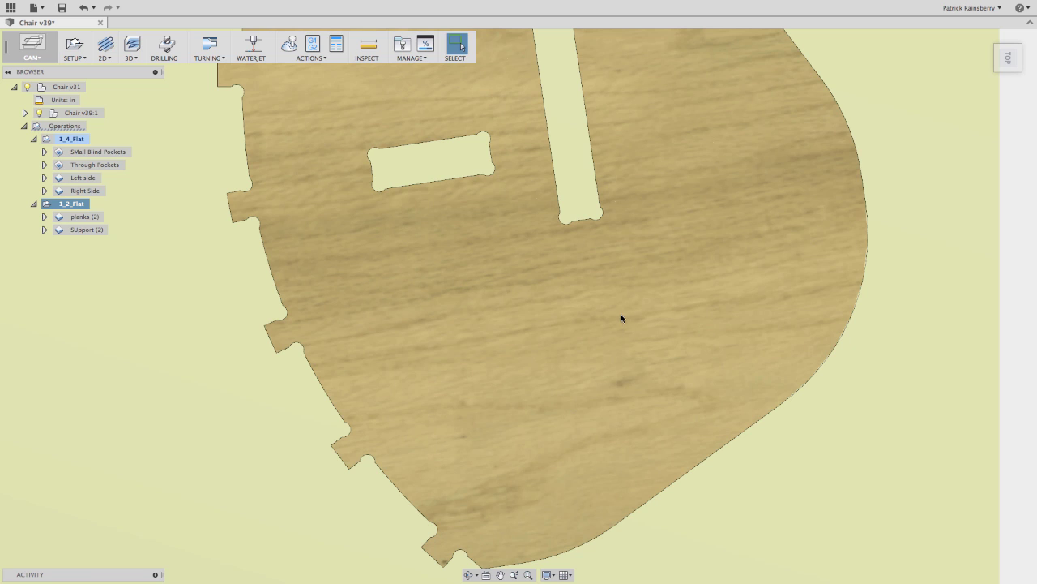
{"action": "scroll", "coordinate": [623, 316], "scroll_direction": "down", "scroll_amount": 5}
Step: Fit the view, show the 1_4_Flat stock sheet, and orbit and zoom to see it obliquely
{"action": "left_click", "coordinate": [759, 338]}
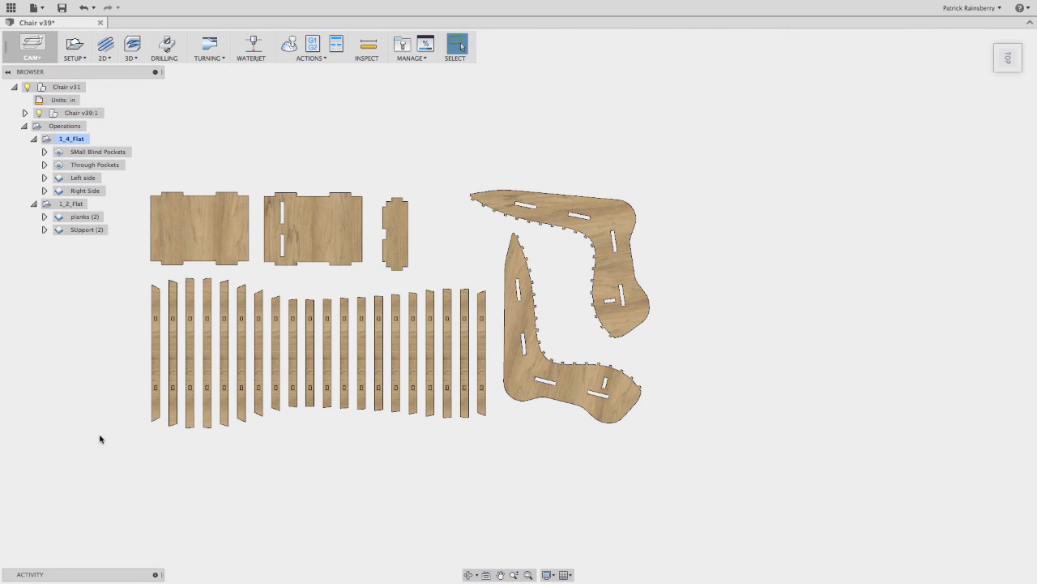
{"action": "key", "text": "F6"}
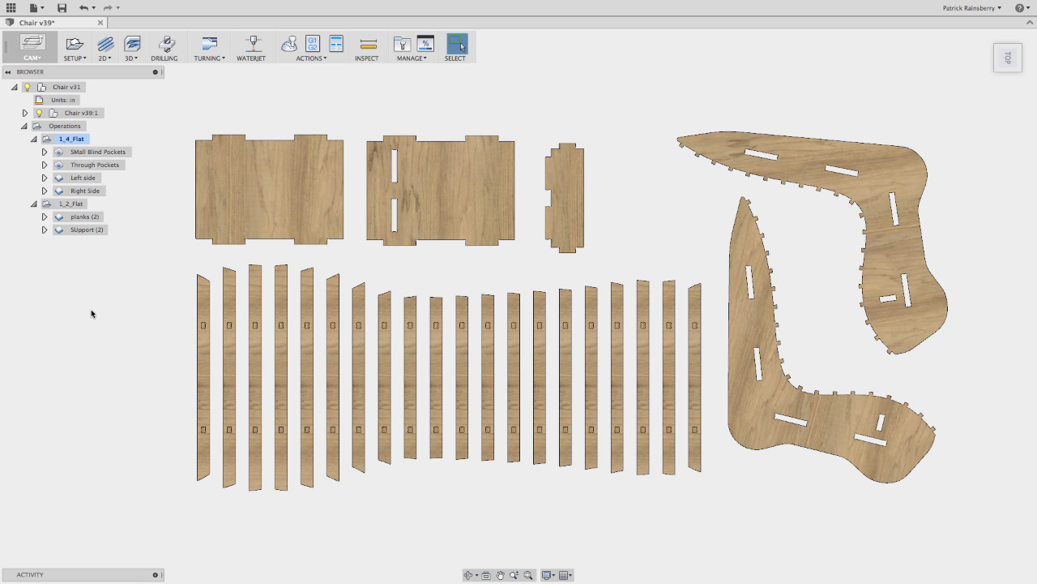
{"action": "left_click", "coordinate": [71, 139]}
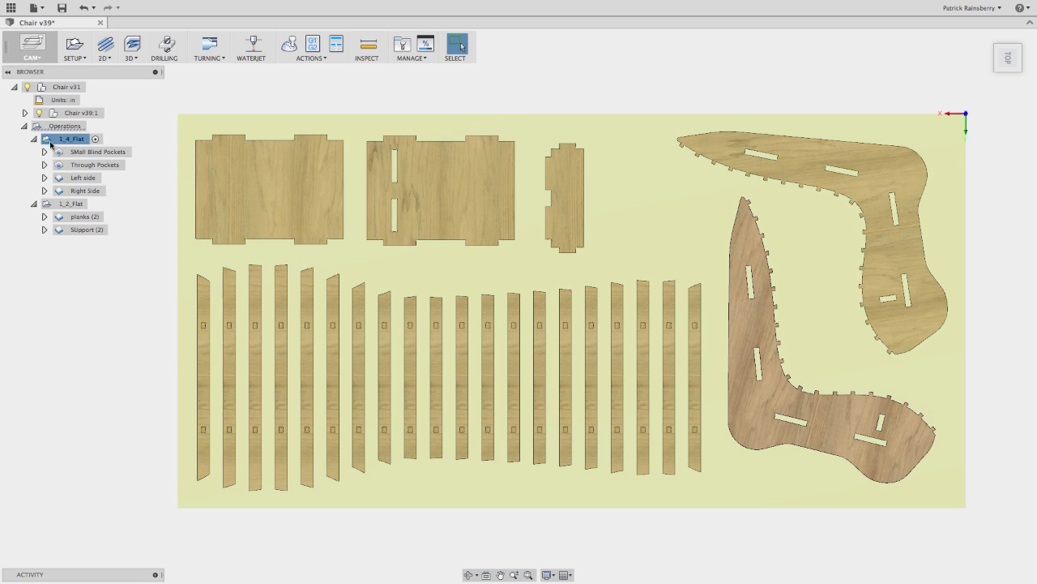
{"action": "middle_click_drag", "start_coordinate": [160, 213], "coordinate": [438, 466], "text": "shift"}
{"action": "middle_click_drag", "start_coordinate": [341, 215], "coordinate": [329, 185], "text": "shift"}
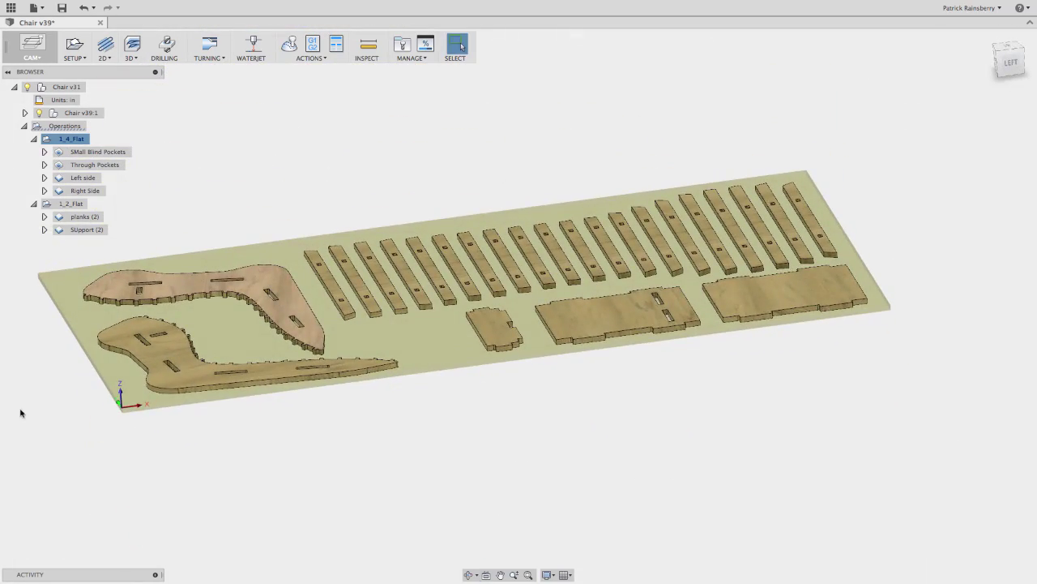
{"action": "scroll", "coordinate": [62, 398], "scroll_direction": "up", "scroll_amount": 5}
{"action": "scroll", "coordinate": [224, 321], "scroll_direction": "up", "scroll_amount": 5}
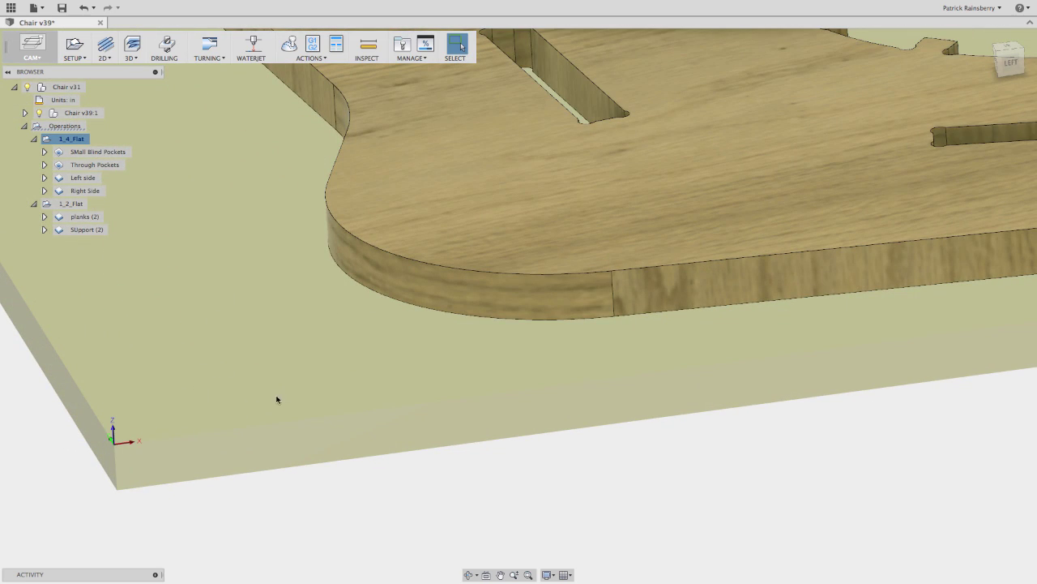
{"action": "scroll", "coordinate": [285, 371], "scroll_direction": "down", "scroll_amount": 10}
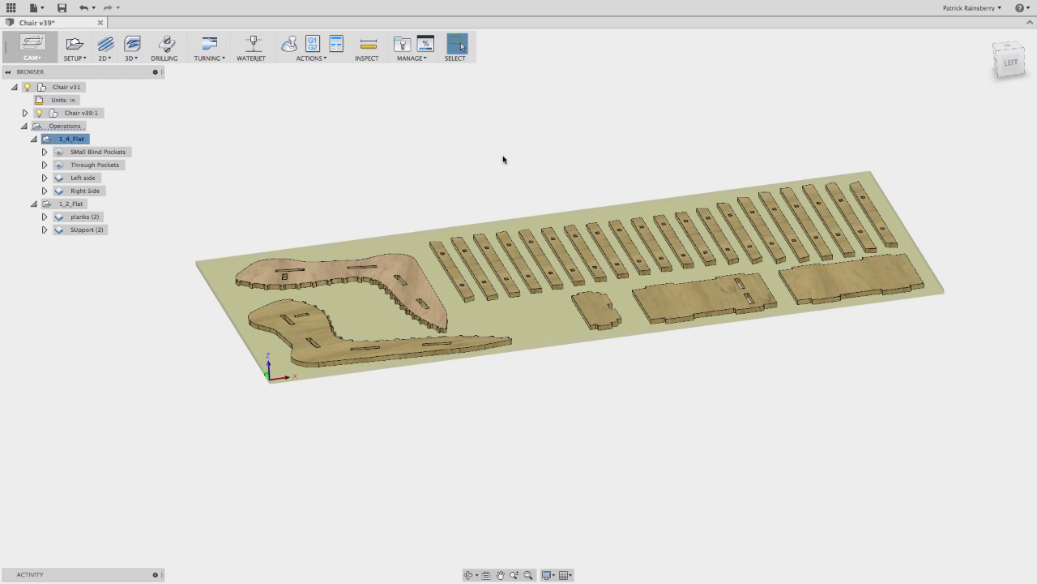
Step: Select the 1_2_Flat setup, orbit to look from above, then deselect to hide the stock
{"action": "left_click", "coordinate": [49, 206]}
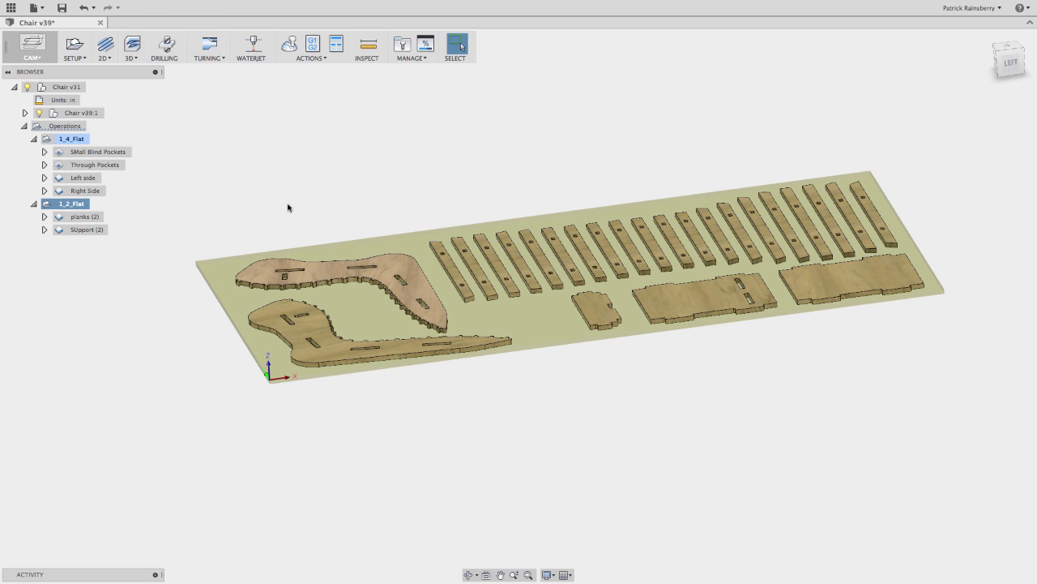
{"action": "middle_click_drag", "start_coordinate": [303, 187], "coordinate": [308, 215], "text": "shift"}
{"action": "left_click", "coordinate": [320, 181]}
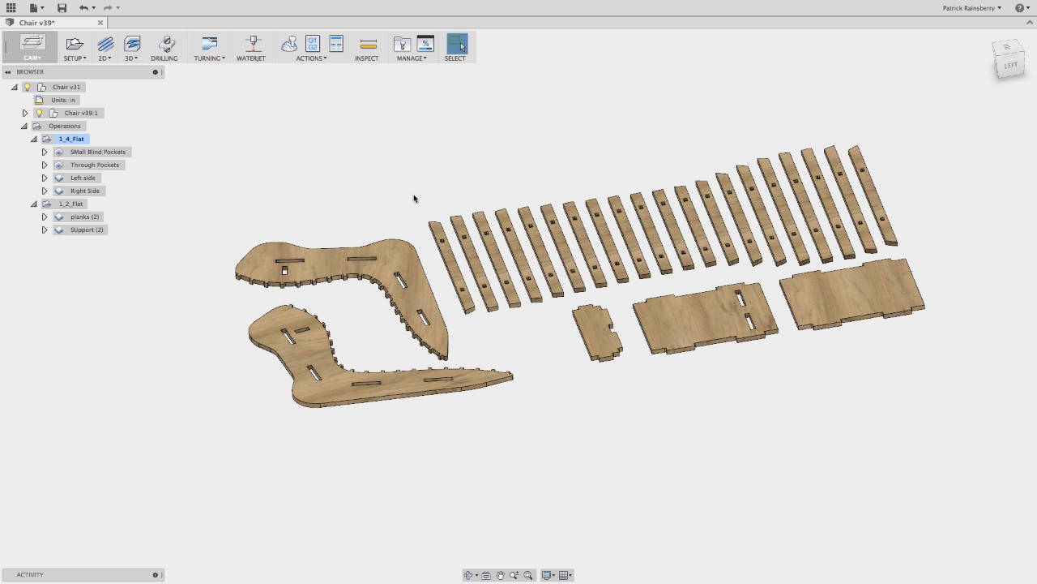